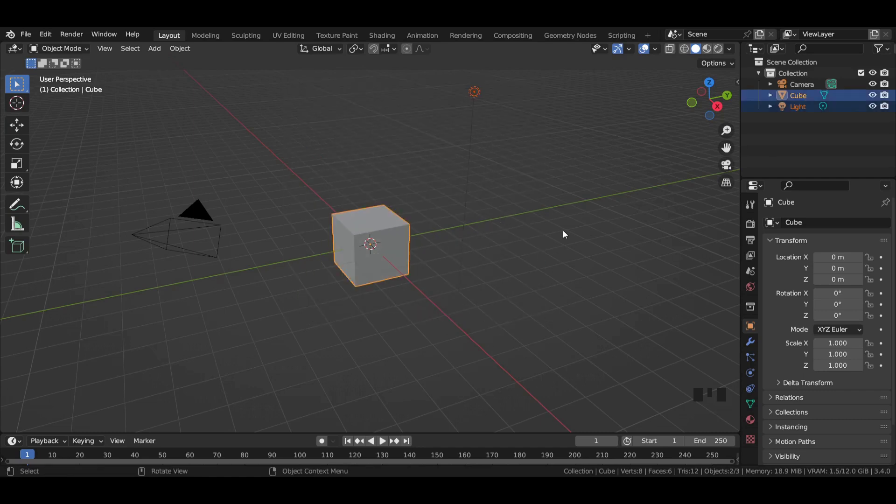
Delete the default cube and light, switch to front view, and add a torus at the origin
key("Delete")
key("KP_1")
key("shift+a")
mouse_move(238, 161)
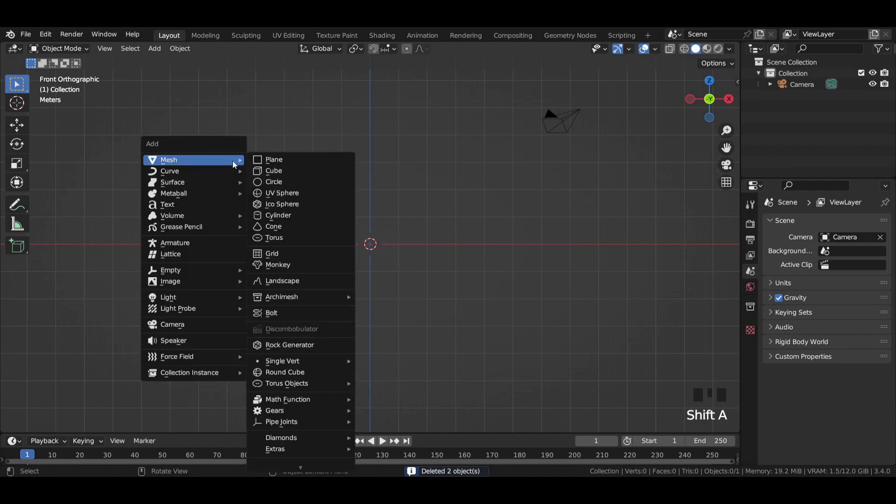
left_click(286, 241)
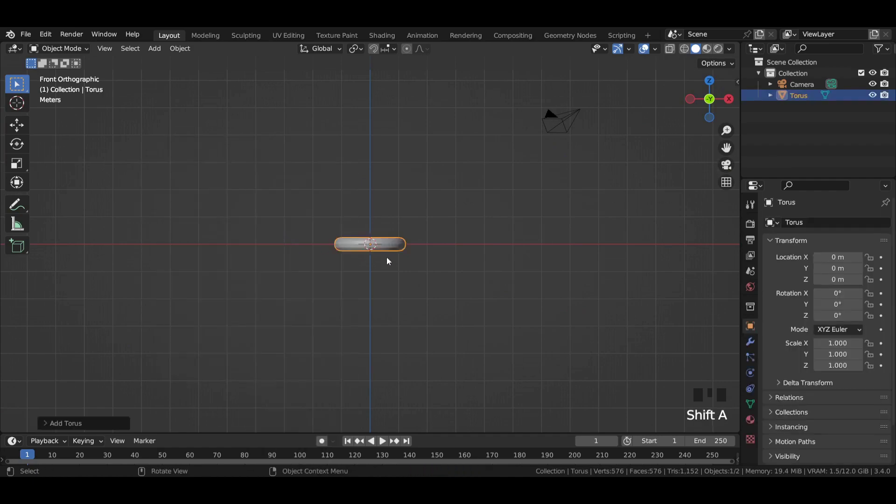
scroll(387, 261, "up", 9)
scroll(460, 222, "down", 3)
left_click(750, 342)
Add a 360° Simple Deform twist, then duplicate it and set the copy's axis to Z
left_click(800, 223)
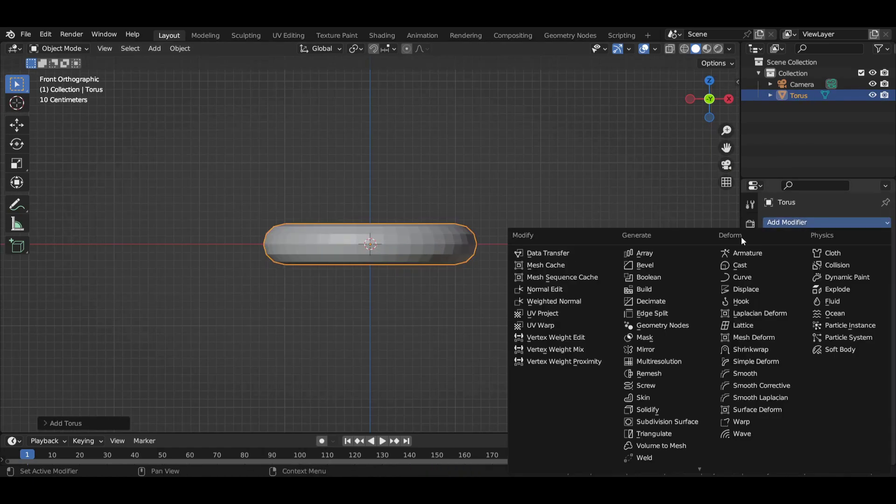
left_click(747, 362)
left_click(857, 272)
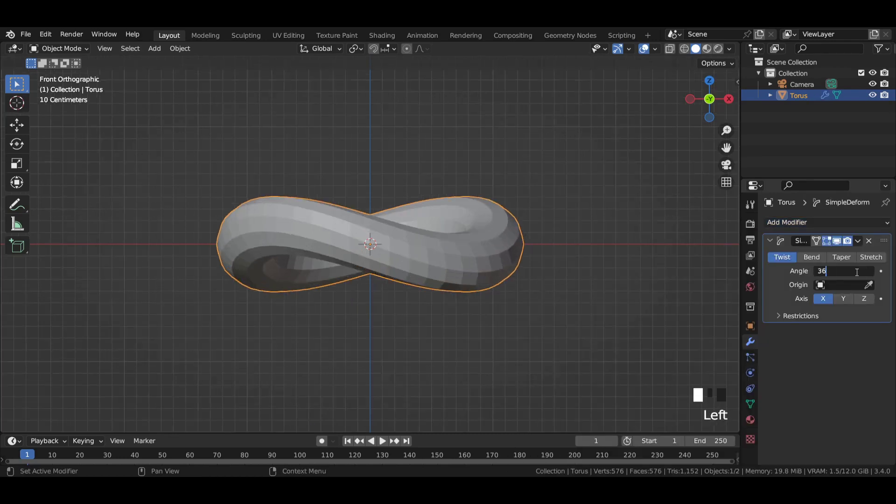
type("360")
key("Return")
left_click(858, 241)
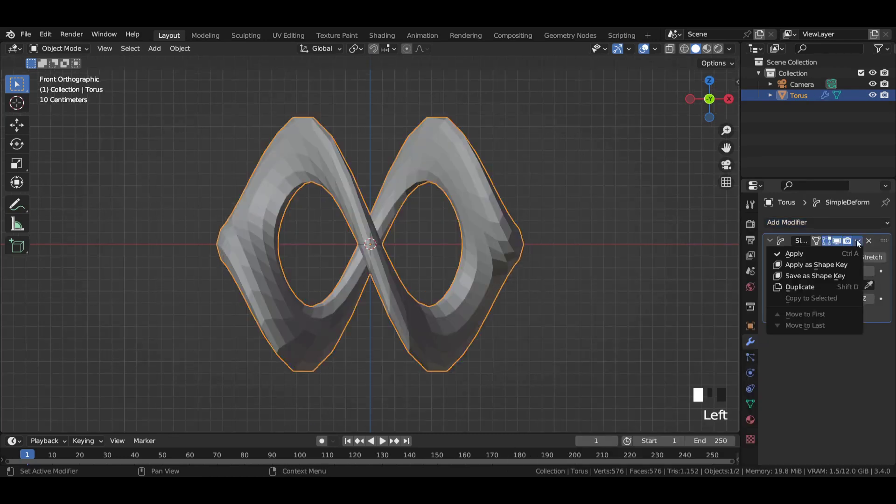
left_click(834, 289)
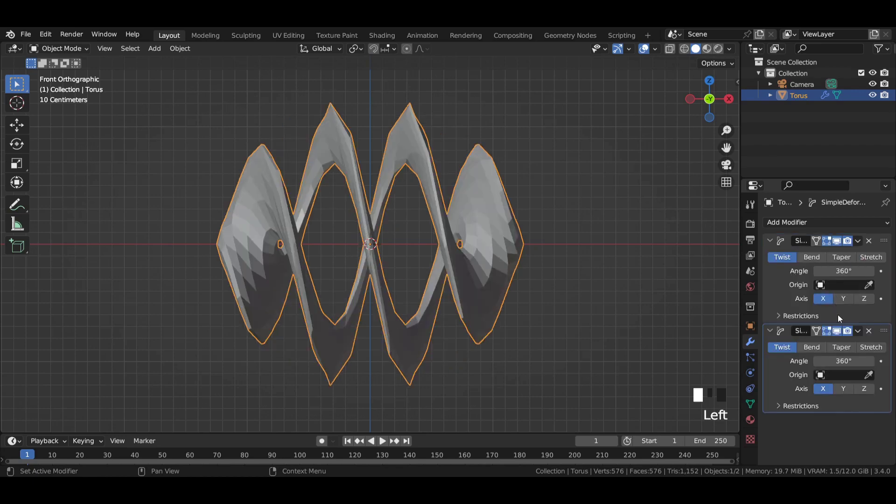
left_click(864, 388)
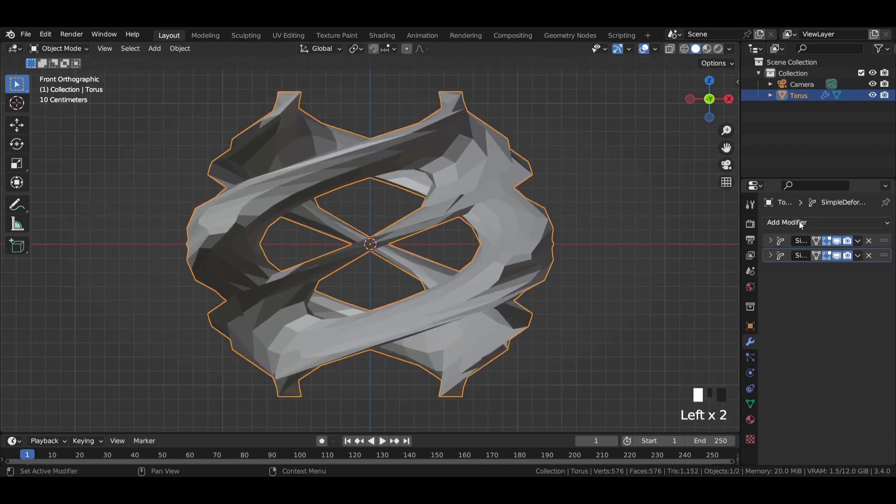
Add a Subdivision Surface modifier with render level 4
left_click(800, 222)
left_click(686, 421)
left_click(844, 312)
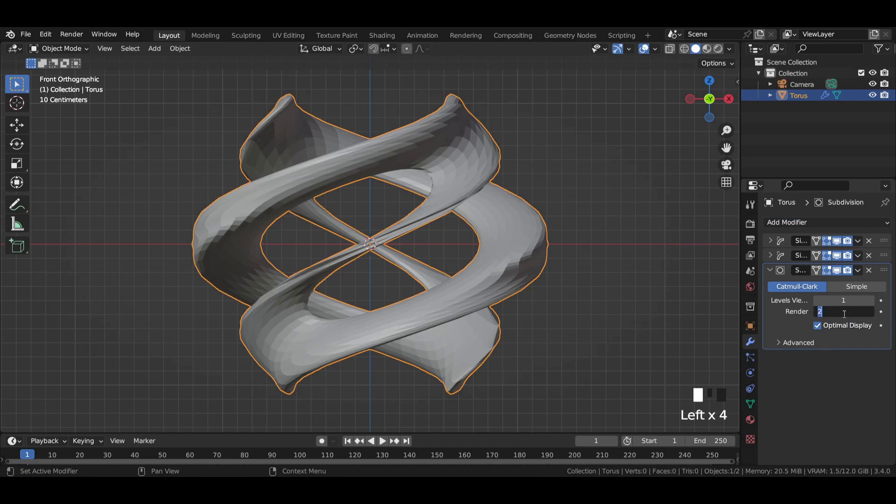
type("4")
key("Return")
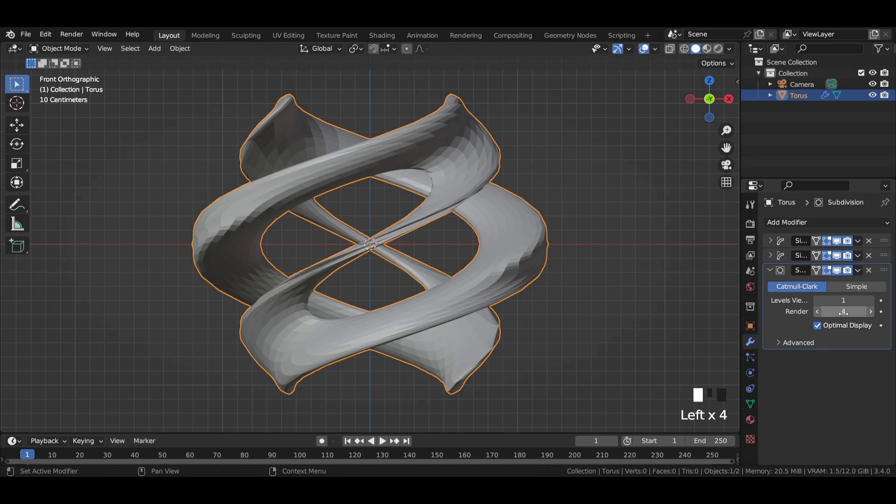
Shade the torus smooth and align the camera to the current front view
right_click(429, 137)
left_click(428, 138)
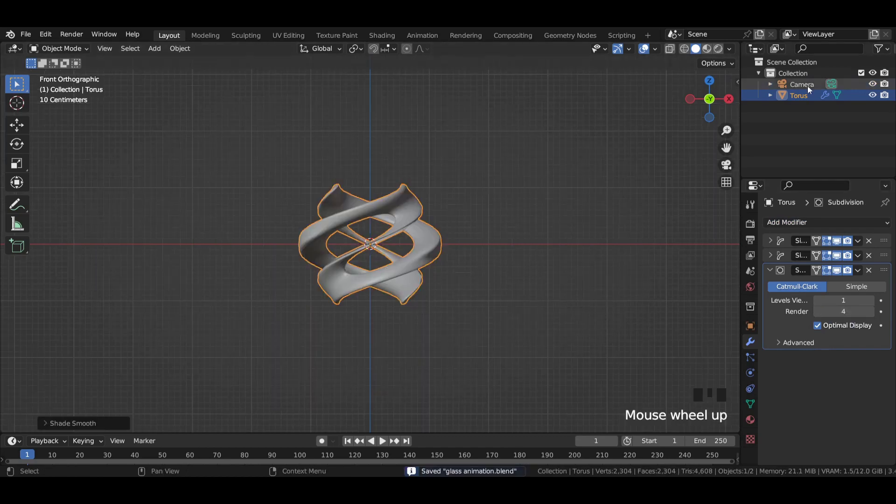
left_click(806, 85)
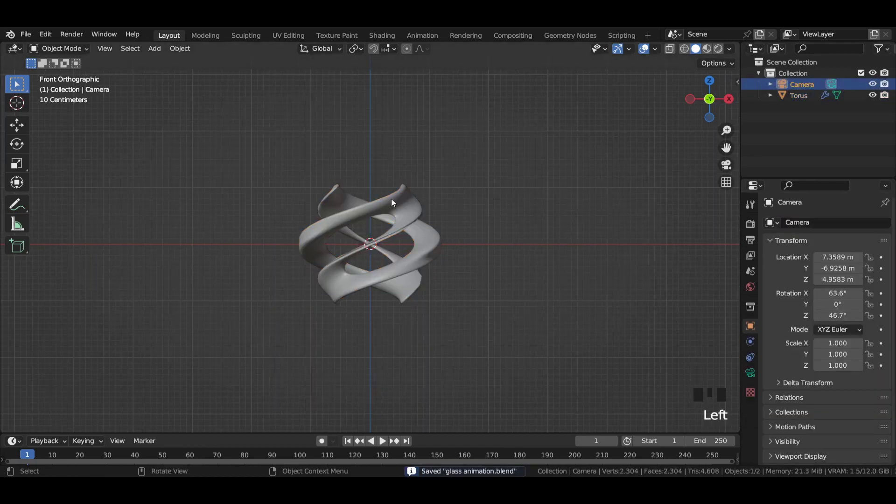
key("ctrl+alt+KP_0")
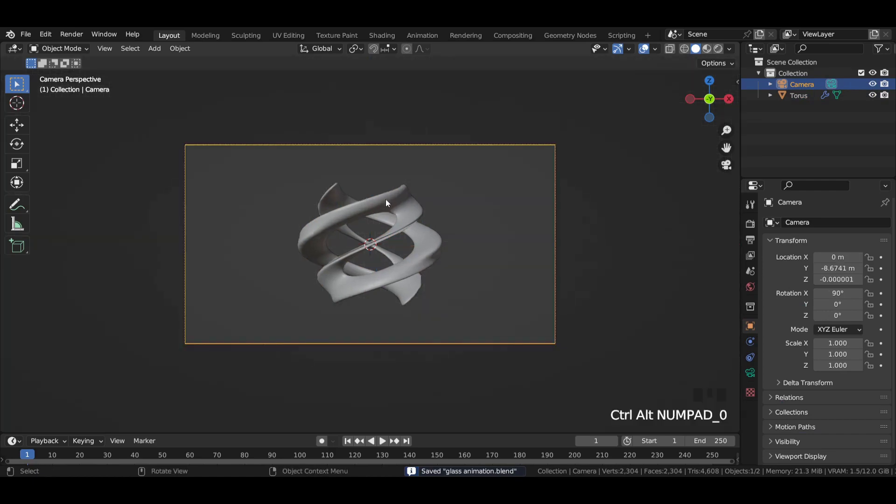
Set the output resolution X to 1080 for a square frame
left_click(750, 223)
left_click(750, 239)
left_click(844, 237)
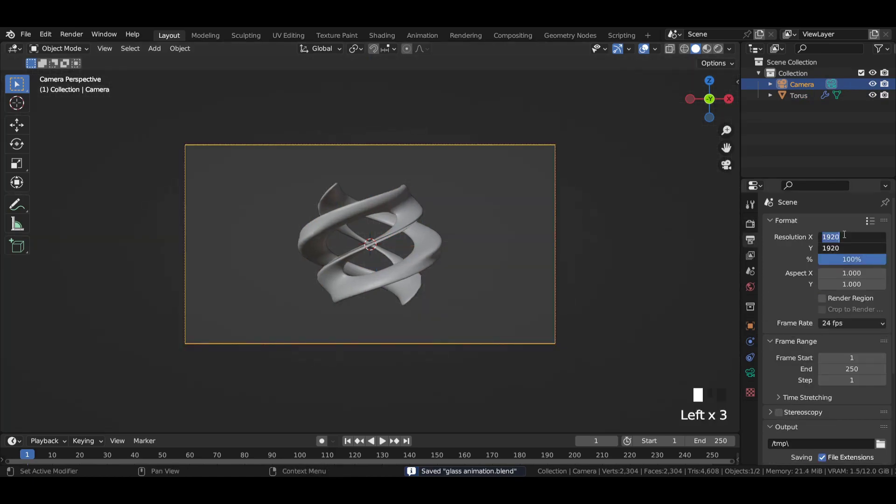
key("BackSpace")
type("1080")
key("Return")
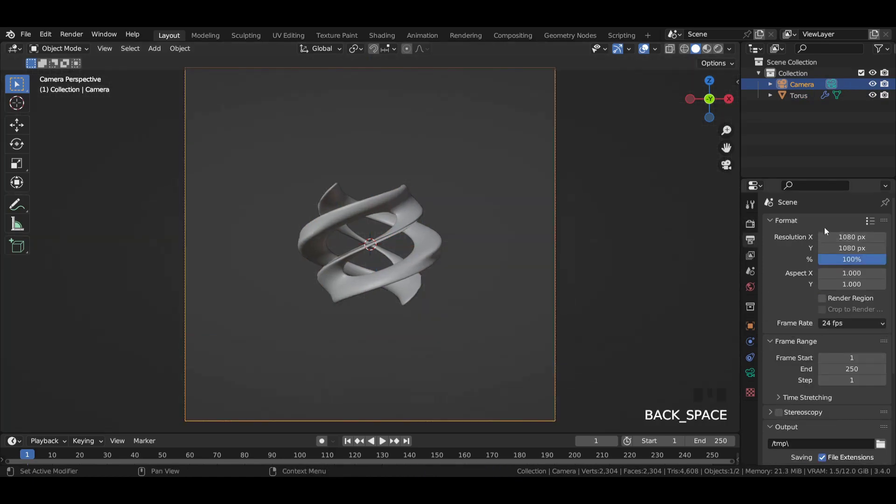
Raise the camera's focal length to about 102 mm
left_click(750, 373)
mouse_move(836, 275)
left_mouse_down()
mouse_move(871, 275)
mouse_move(788, 268)
mouse_move(842, 269)
left_mouse_up()
left_click(750, 326)
Save the file, select the torus, and set the animation end frame to 240
scroll(340, 183, "up", 3)
key("ctrl+s")
scroll(340, 184, "down", 3)
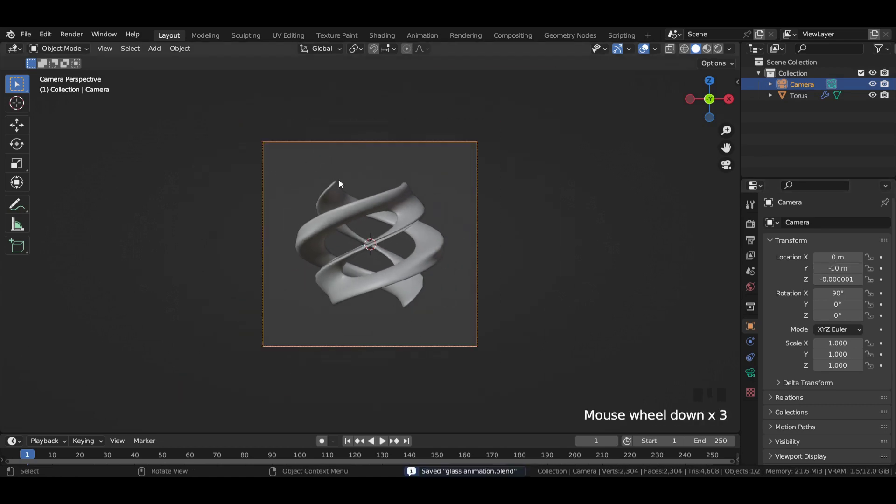
left_click(410, 217)
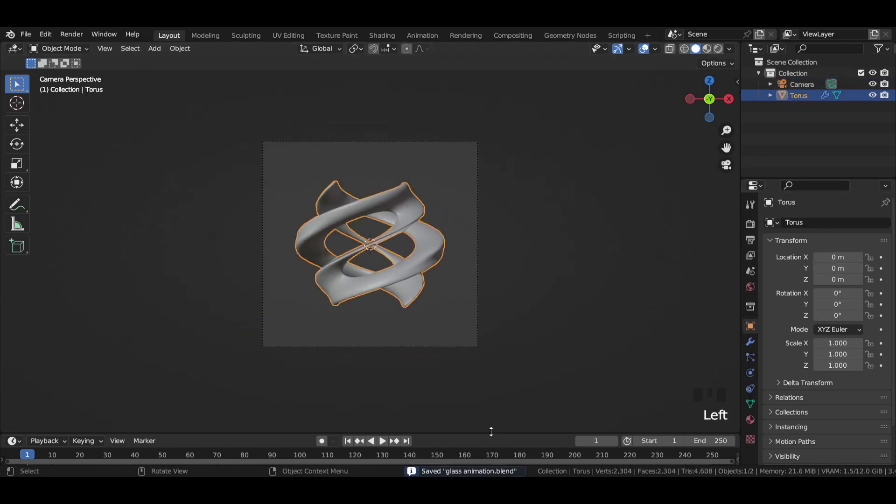
left_click_drag(491, 431, 490, 363)
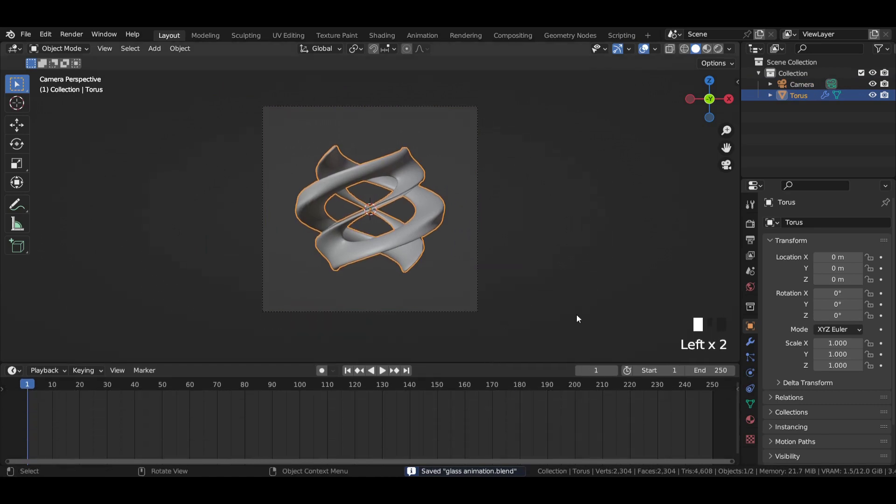
left_click(711, 372)
type("240")
key("Return")
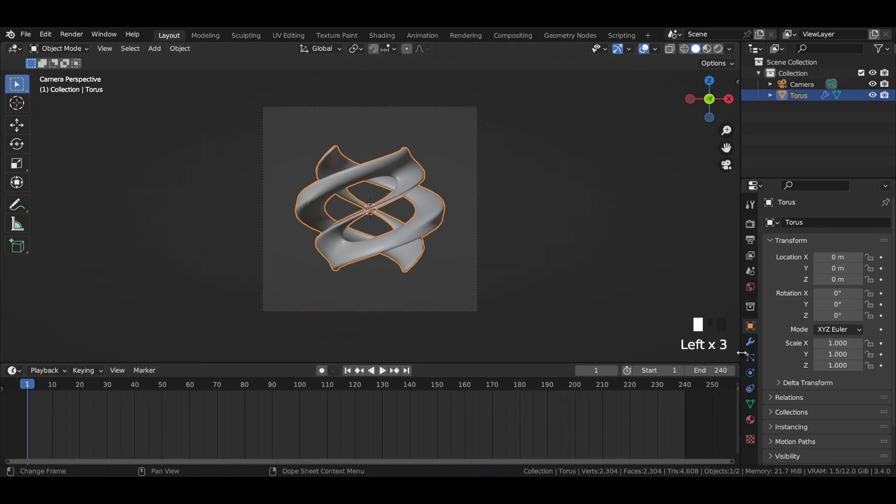
Keyframe the torus rotation at frame 1 with X 0° and Y 360°
left_click(882, 293)
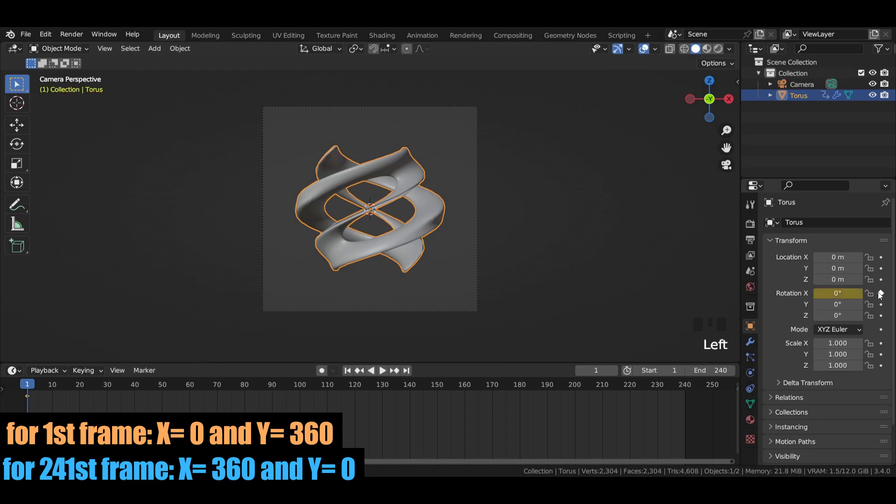
left_click(837, 306)
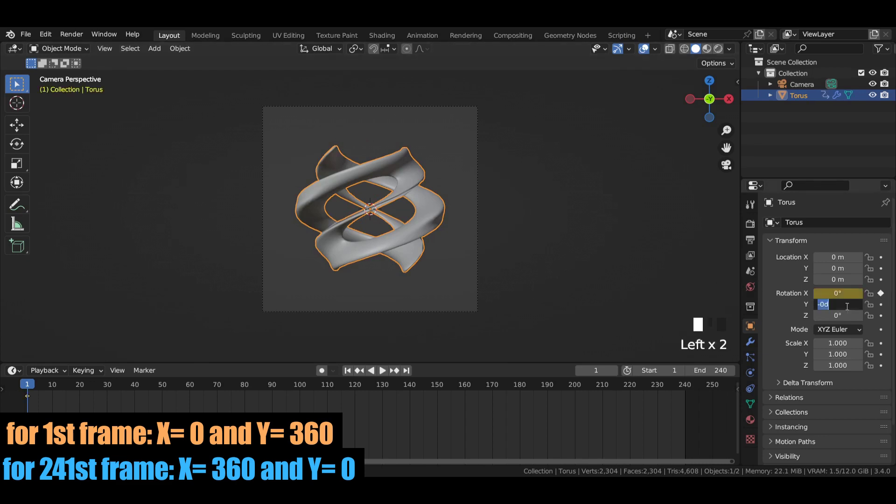
key("Return")
left_click(881, 304)
At frame 241, set the torus rotation to X 360° and Y 0°
key("shift+Right")
key("Right")
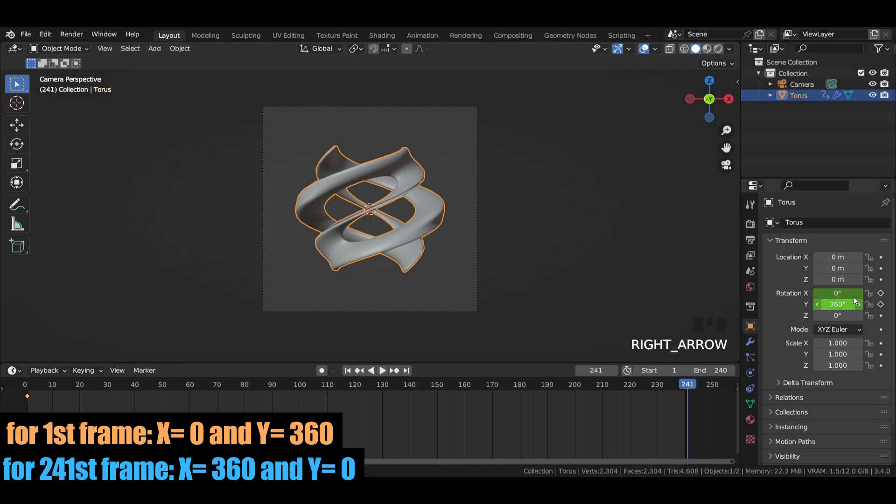
left_click(852, 294)
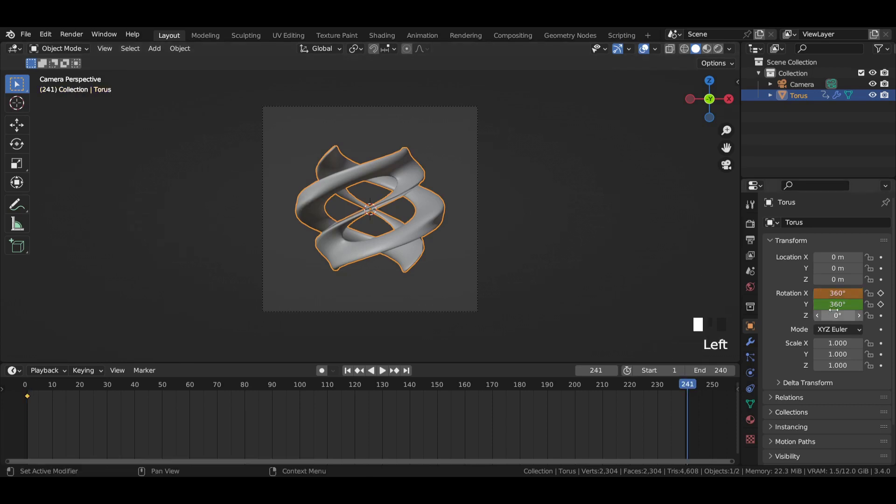
left_click(837, 306)
type("0")
key("Return")
Keyframe the X and Y rotation at frame 241, save, and preview the spin animation
left_click(881, 294)
left_click(881, 305)
key("ctrl+s")
key("space")
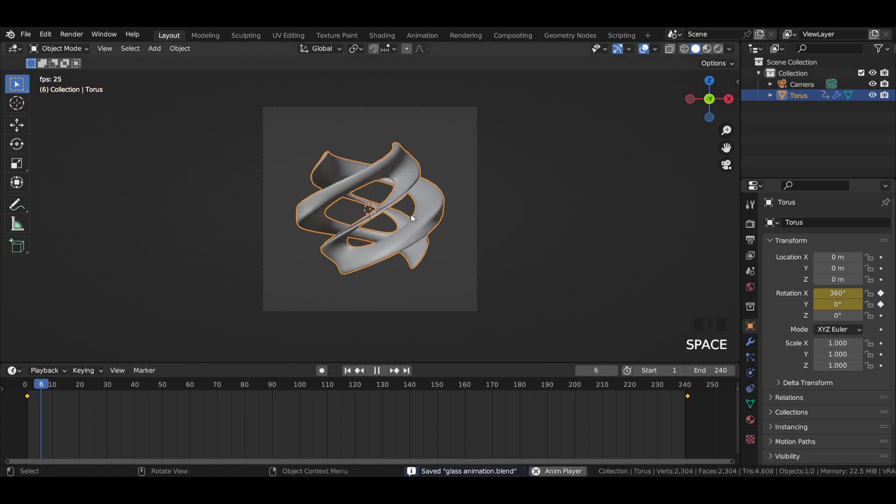
key("ctrl+s")
key("ctrl+s")
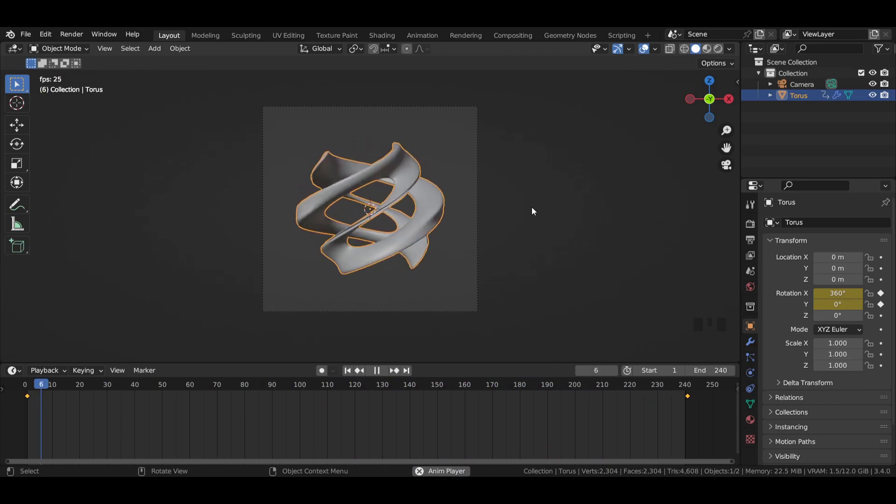
key("space")
Return to frame 1, save, and add two plain-axes empties at the origin
left_click(346, 371)
scroll(341, 205, "up", 2)
key("ctrl+s")
key("shift+a")
mouse_move(232, 275)
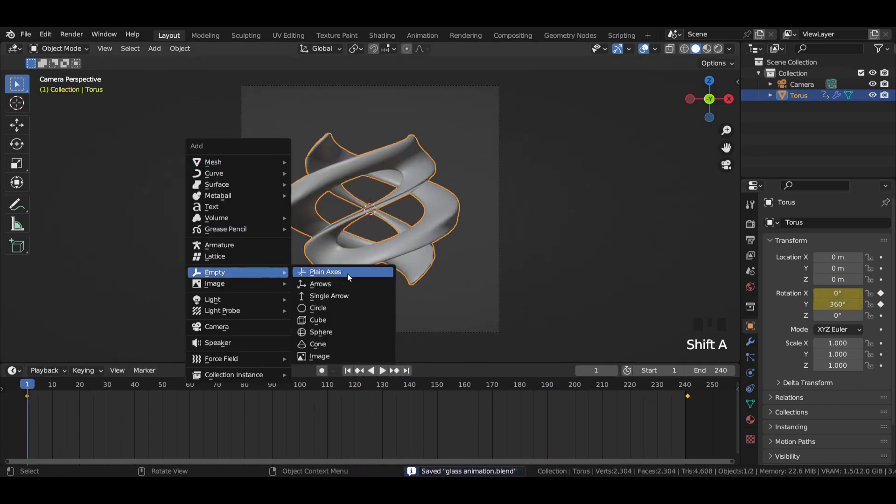
left_click(347, 273)
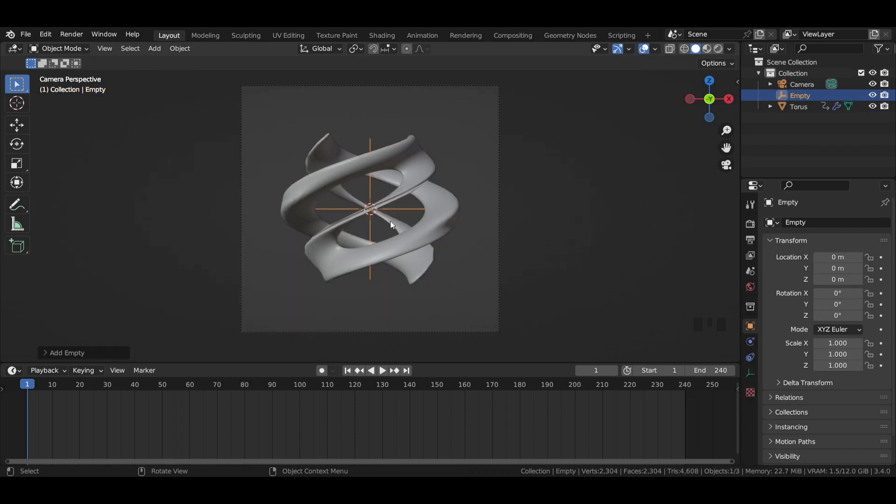
key("shift+d")
Set the first twist modifier's origin to Empty and the second's to Empty.001
left_click(400, 160)
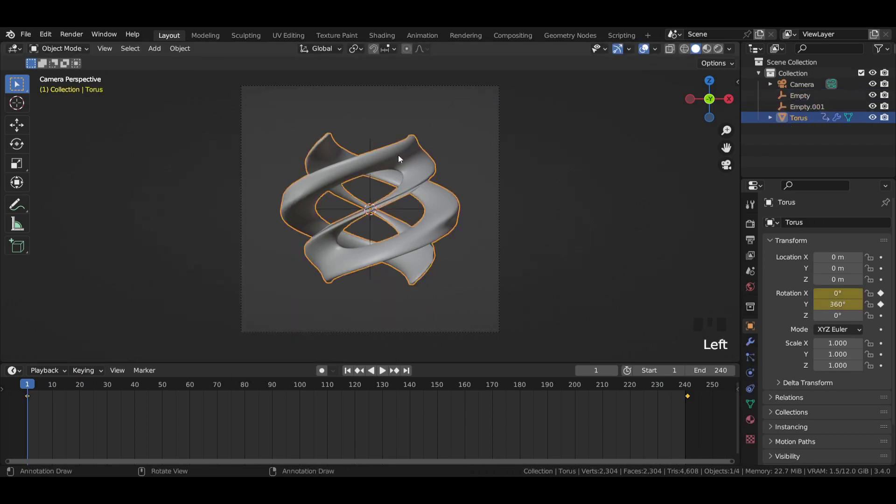
left_click(750, 342)
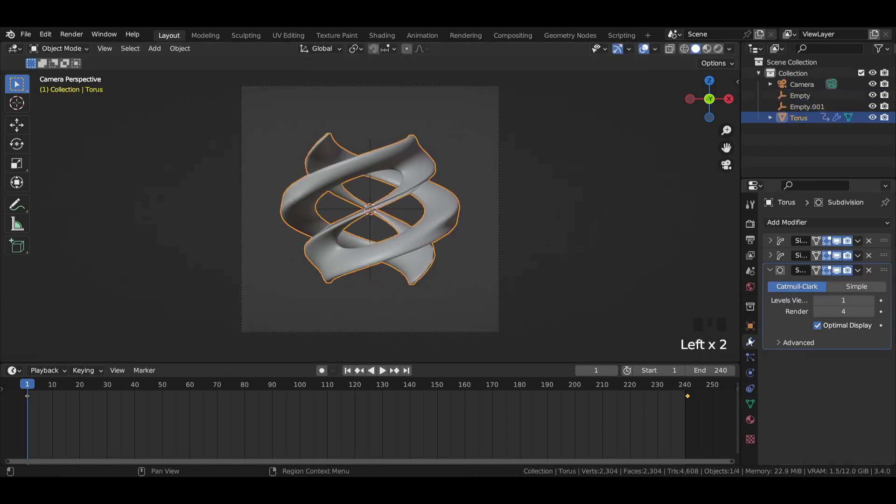
left_click(771, 270)
left_click(770, 240)
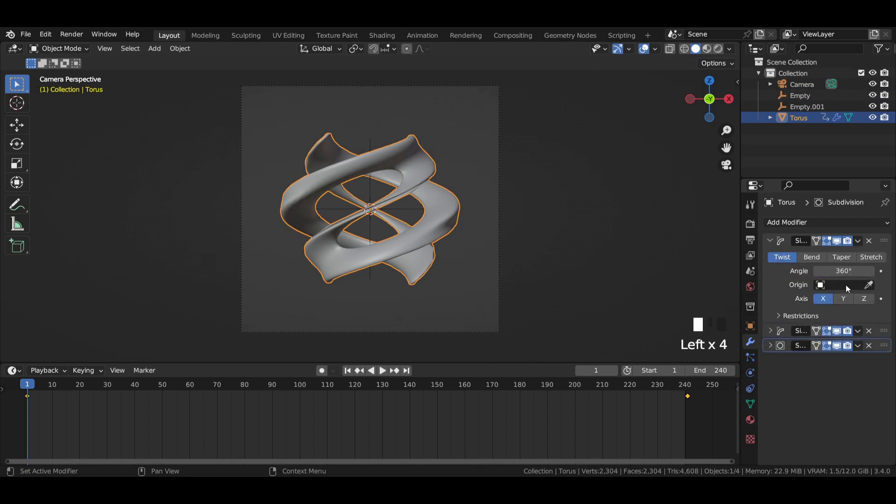
left_click_drag(841, 285, 788, 312)
left_click(770, 240)
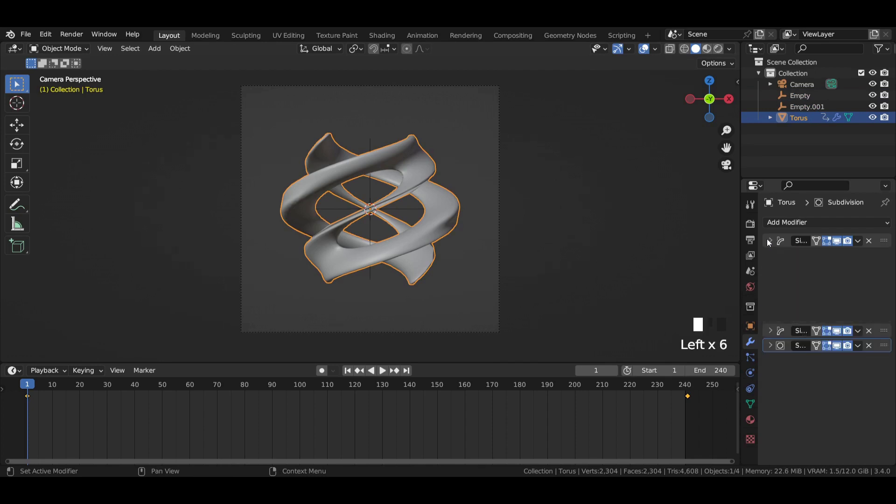
left_click(771, 256)
left_click(848, 300)
left_click_drag(848, 300, 784, 339)
left_click(796, 95)
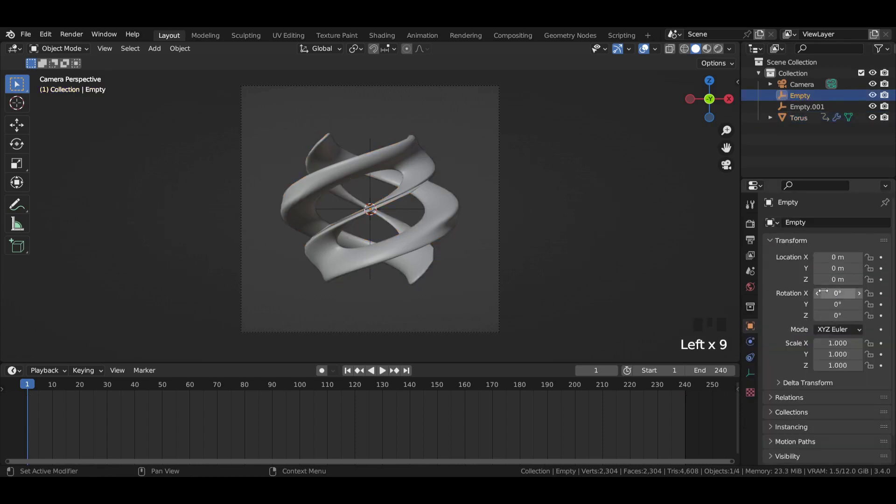
Keyframe the Empty's rotation at frame 1 with Y set to 360°
key("ctrl+s")
scroll(370, 210, "up", 3)
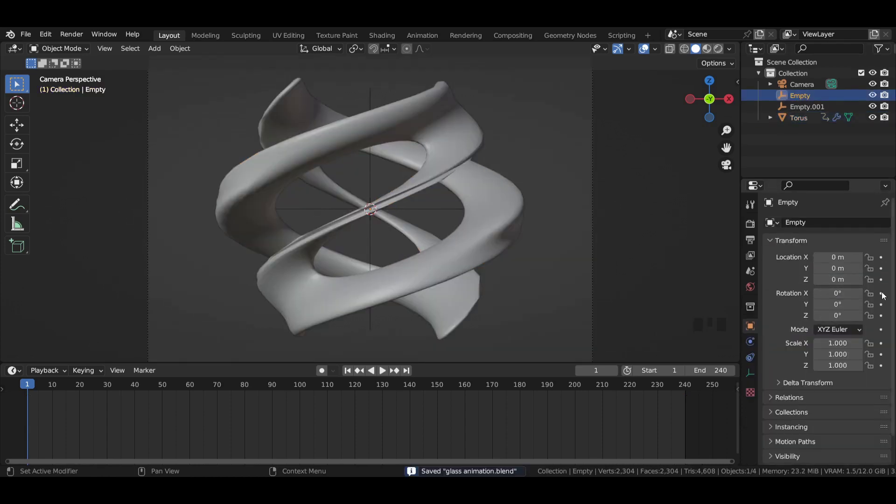
left_click(881, 294)
left_click(849, 304)
type("36")
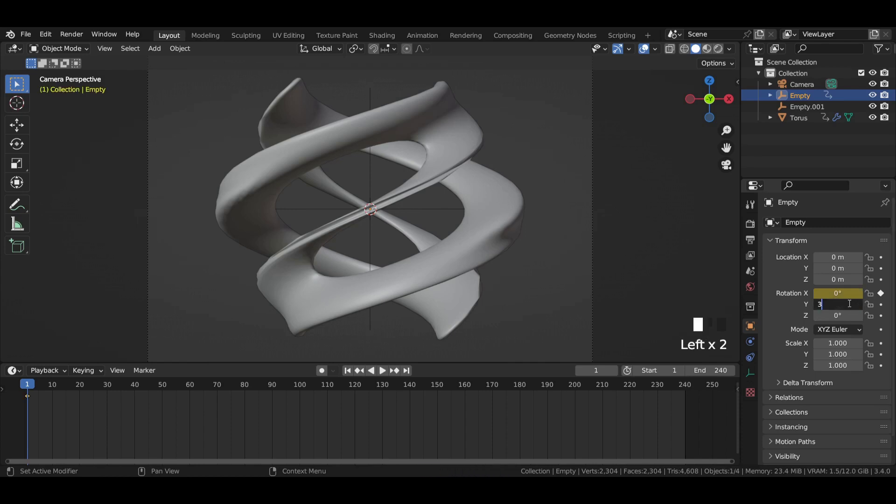
left_click(881, 315)
left_click(881, 304)
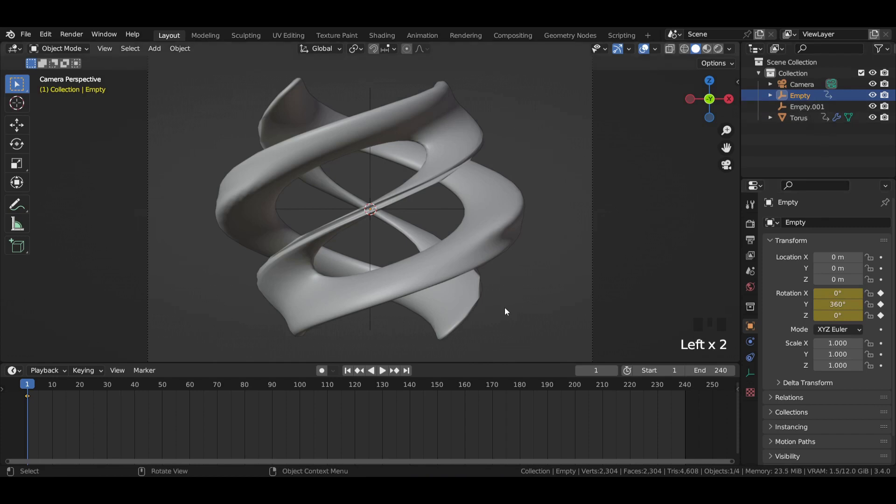
At frame 241, key the Empty's rotation at X 360°, Y 0°, Z 360°, and save
key("shift+Right")
key("Right")
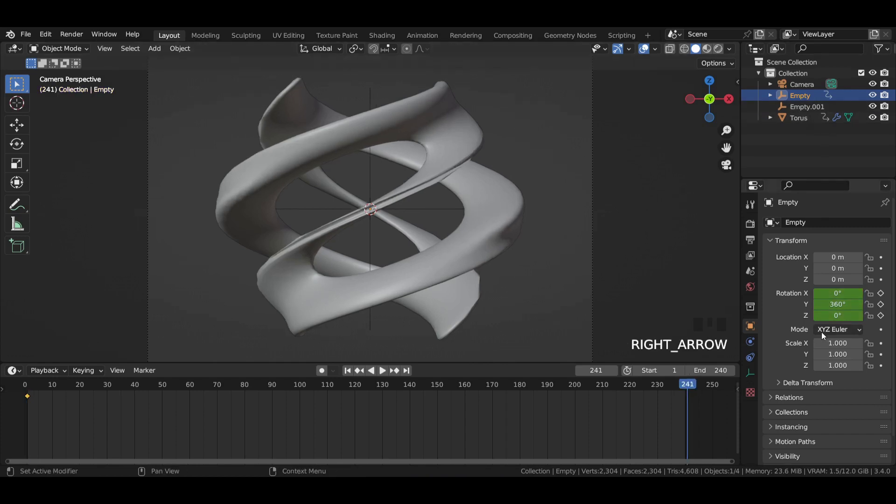
left_click(838, 293)
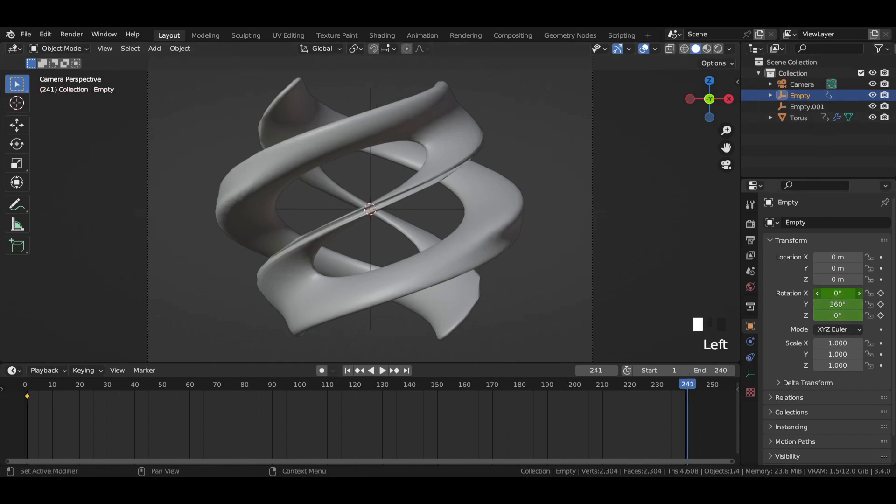
left_click(846, 305)
type("0")
key("Return")
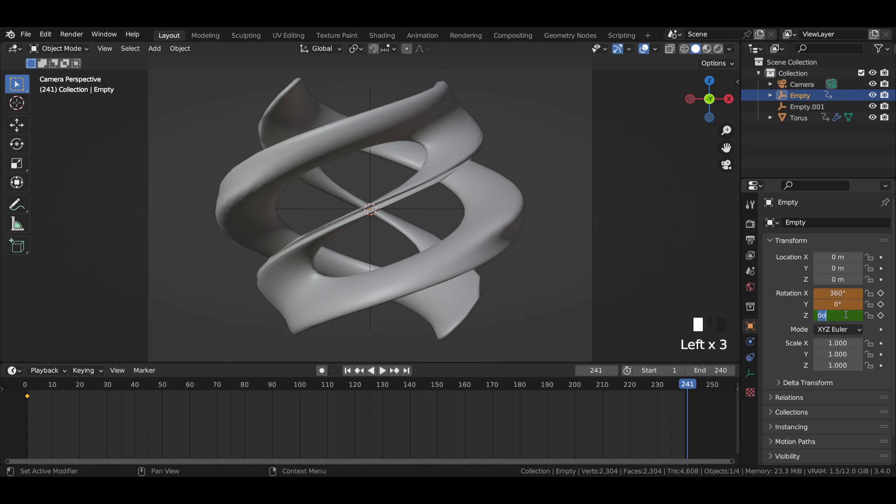
left_click(846, 315)
type("360")
key("Return")
left_click(881, 293)
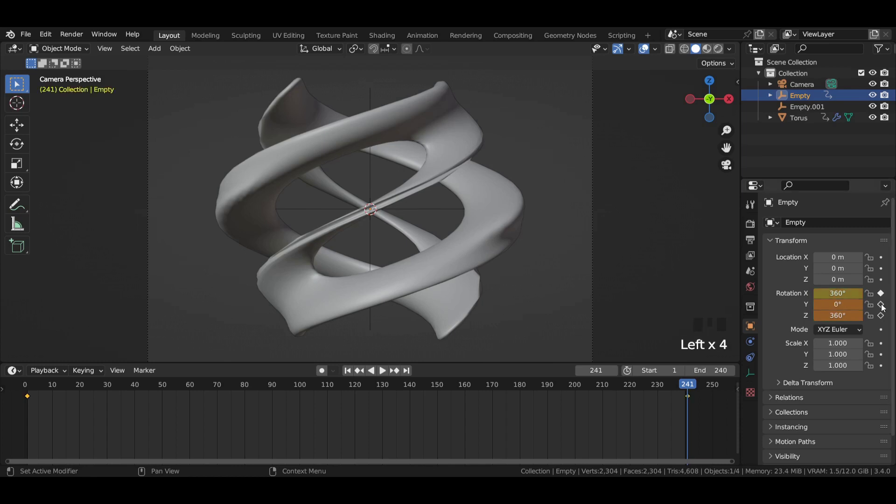
scroll(444, 224, "down", 2)
key("ctrl+s")
key("ctrl+s")
key("ctrl+s")
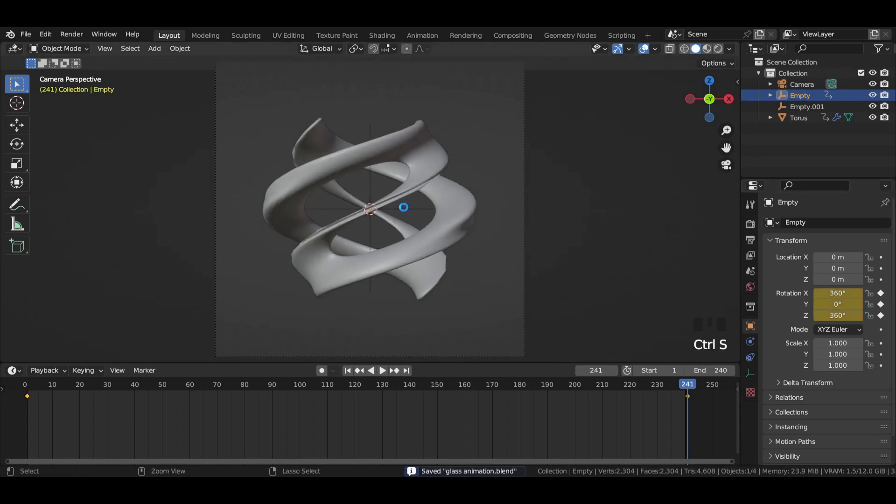
Select Empty.001 and keyframe its rotation at frame 241 with Y 360°
left_click(807, 106)
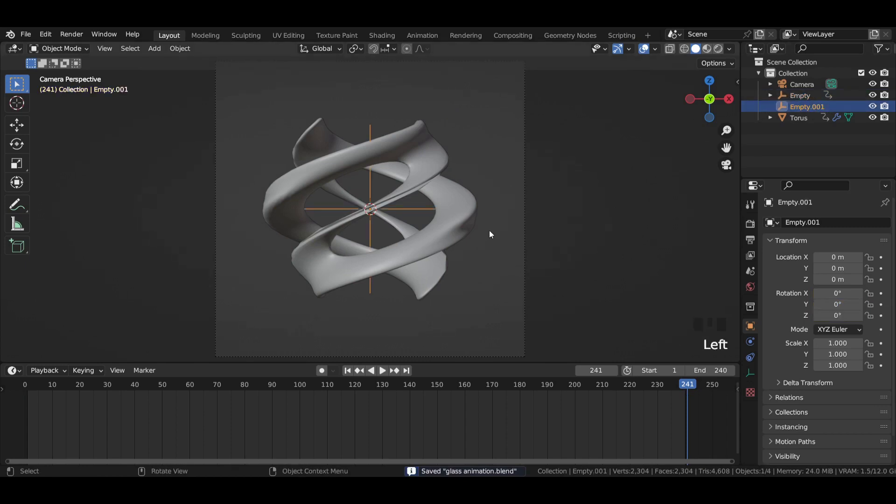
left_click(804, 95)
left_click(807, 108)
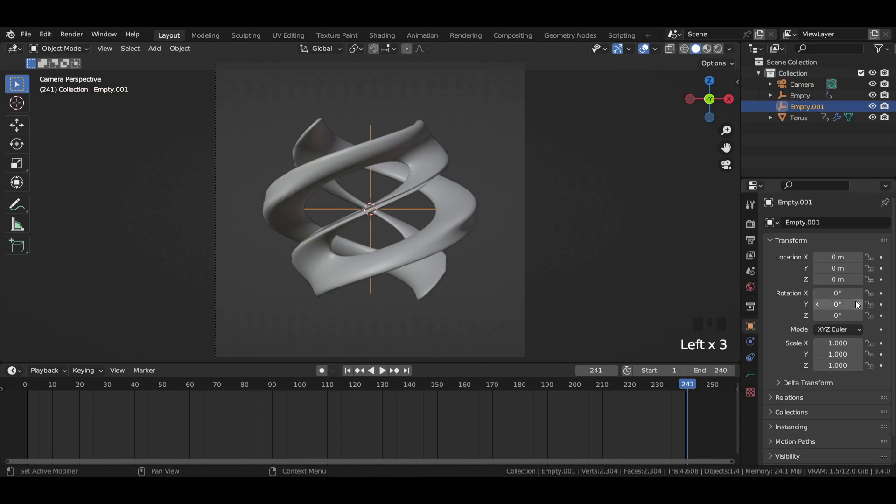
left_click(856, 305)
left_click(880, 293)
left_click(881, 304)
left_click(880, 315)
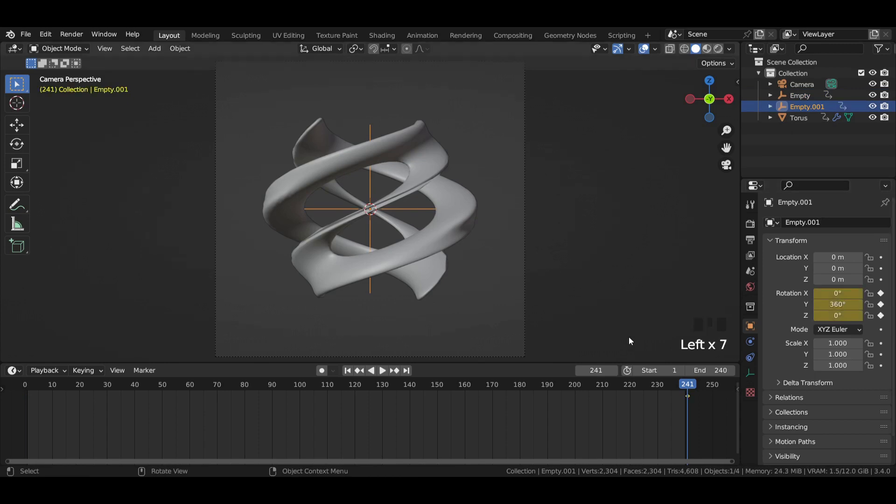
At frame 1, key Empty.001's rotation at X 360°, Y 0°, Z 360°
key("shift+Left")
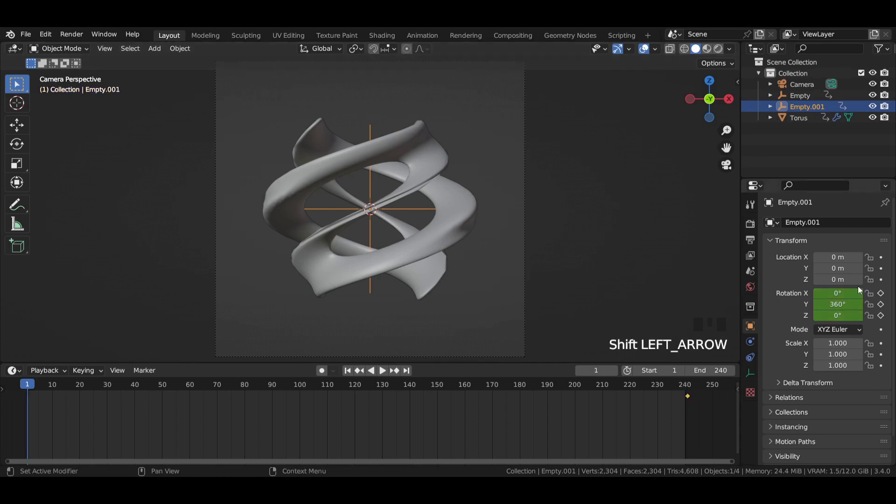
left_click(859, 293)
type("360")
key("Return")
left_click(838, 305)
type("0")
key("Return")
left_click(839, 315)
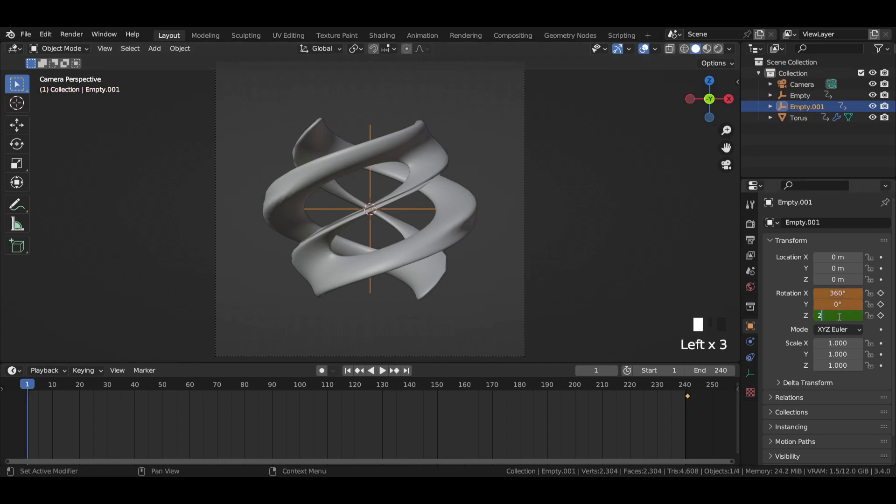
key("Return")
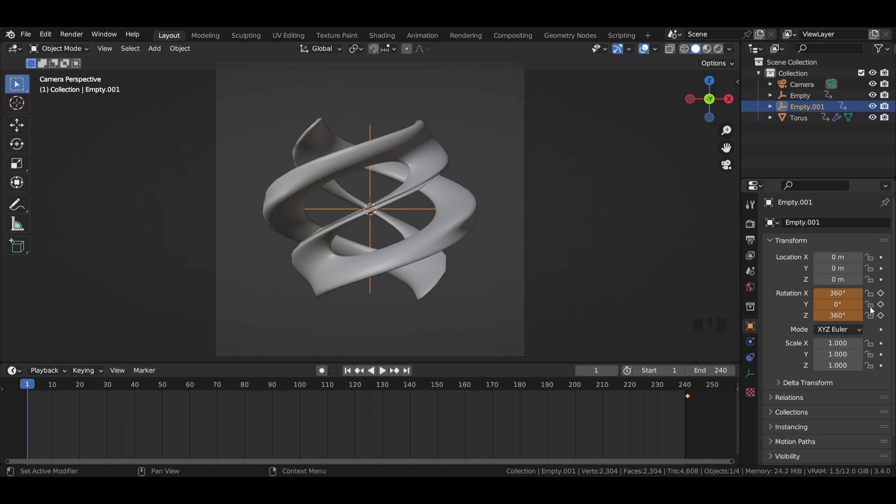
left_click(881, 293)
left_click(881, 305)
left_click(881, 316)
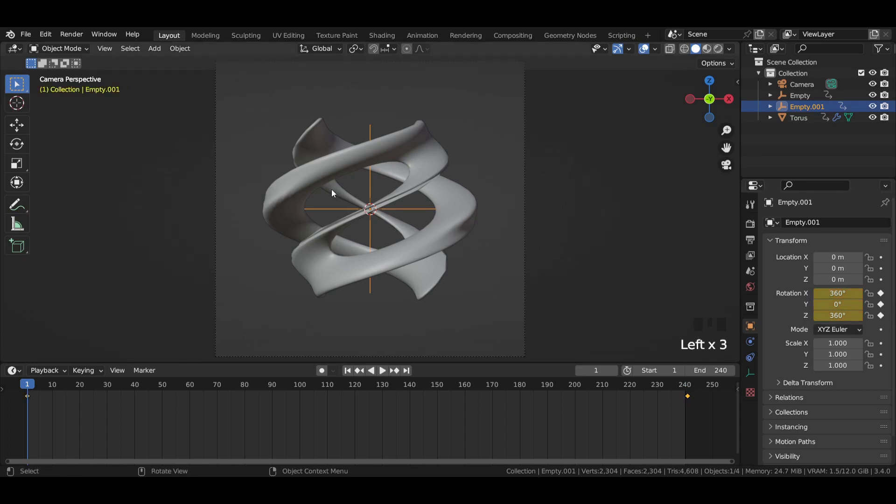
Save the file and play the animation
scroll(332, 193, "down", 2)
key("ctrl+s")
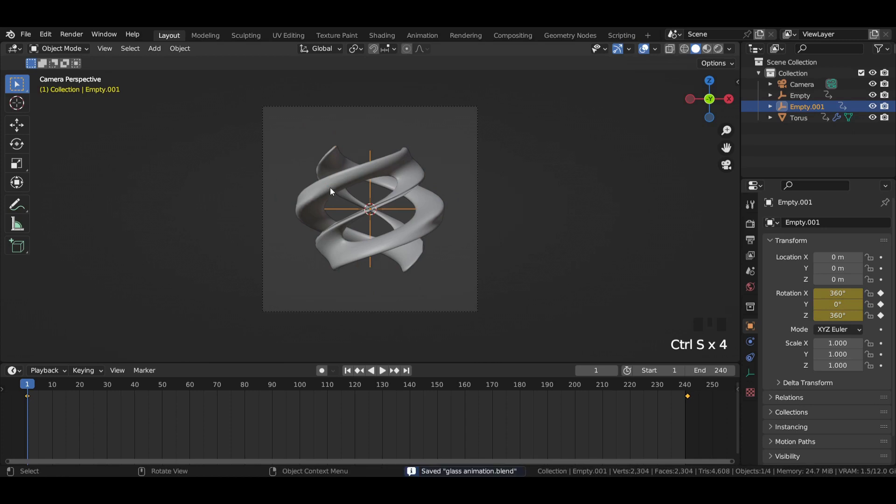
scroll(333, 192, "up", 1)
key("space")
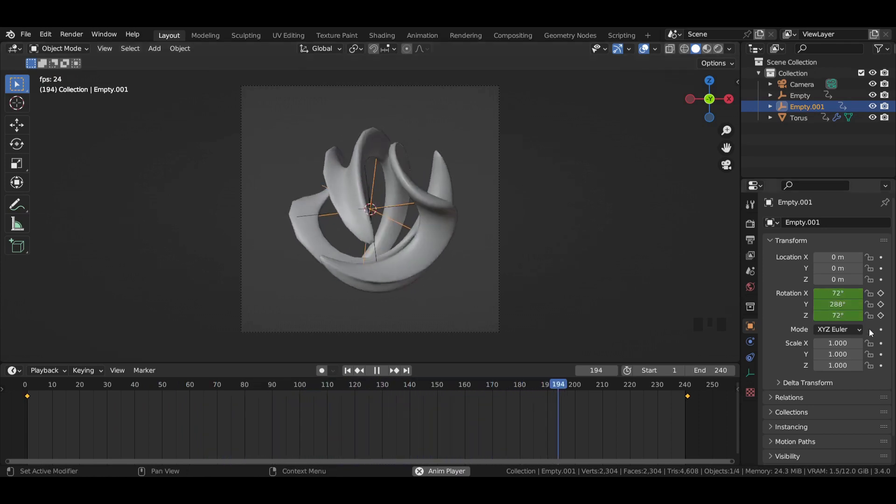
Set the second twist modifier's axis to X and the first's to Z, then stop playback
left_click(428, 204)
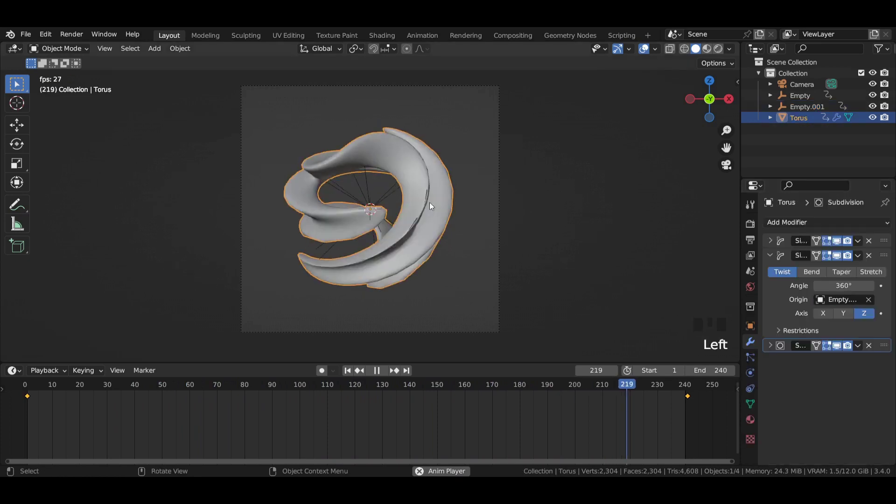
left_click(843, 313)
left_click(823, 313)
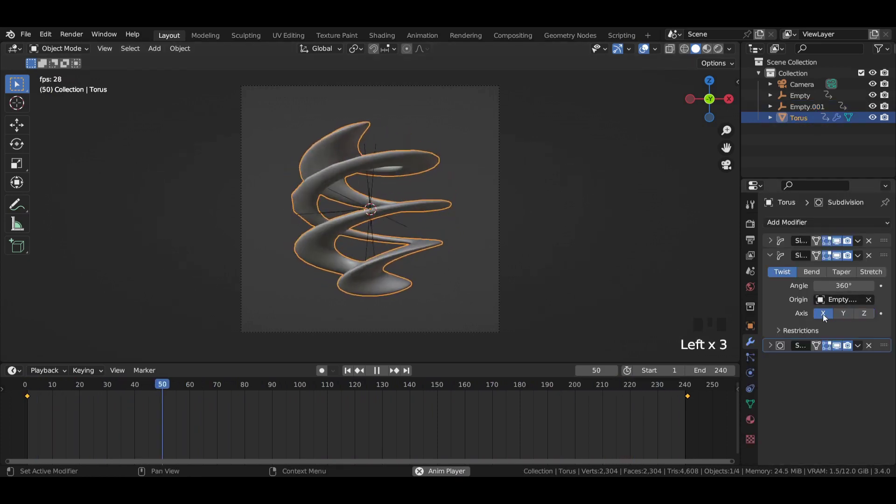
left_click(770, 256)
left_click(770, 241)
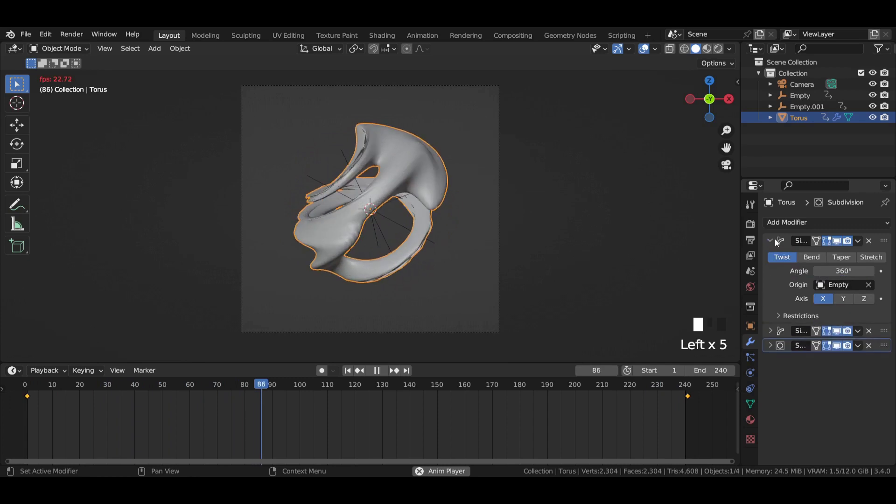
left_click(865, 299)
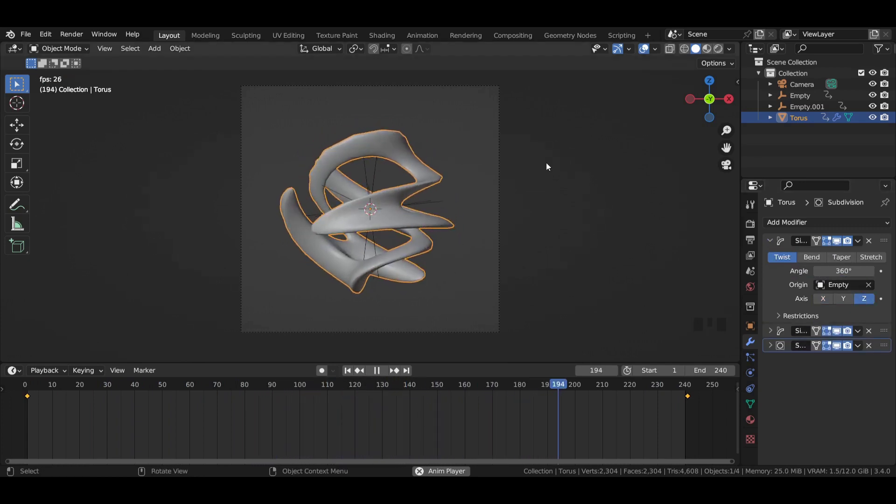
left_click(770, 240)
scroll(562, 161, "up", 3)
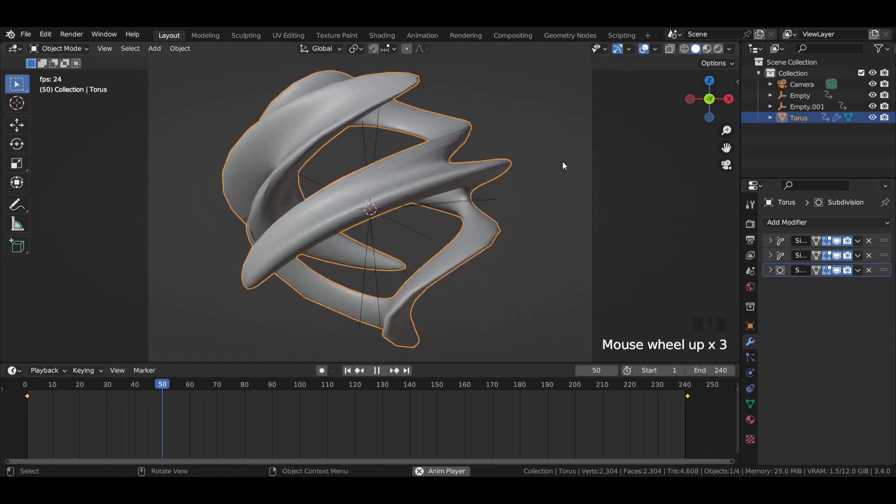
scroll(562, 163, "down", 3)
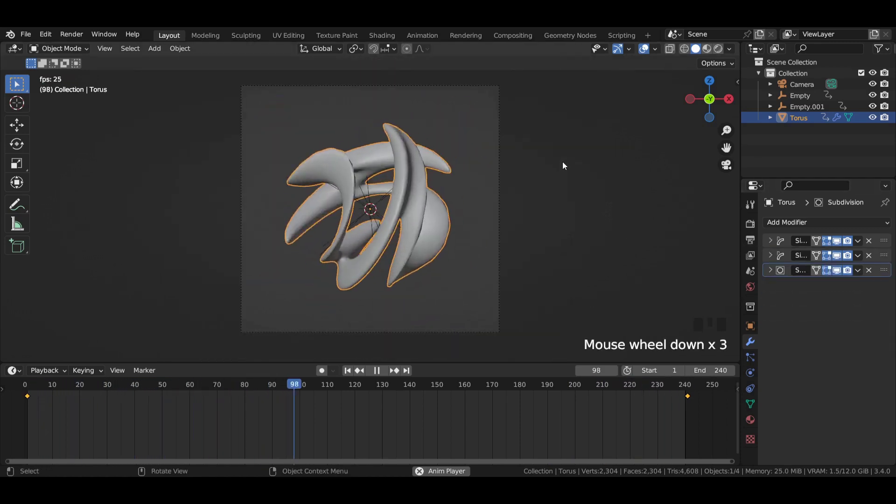
key("space")
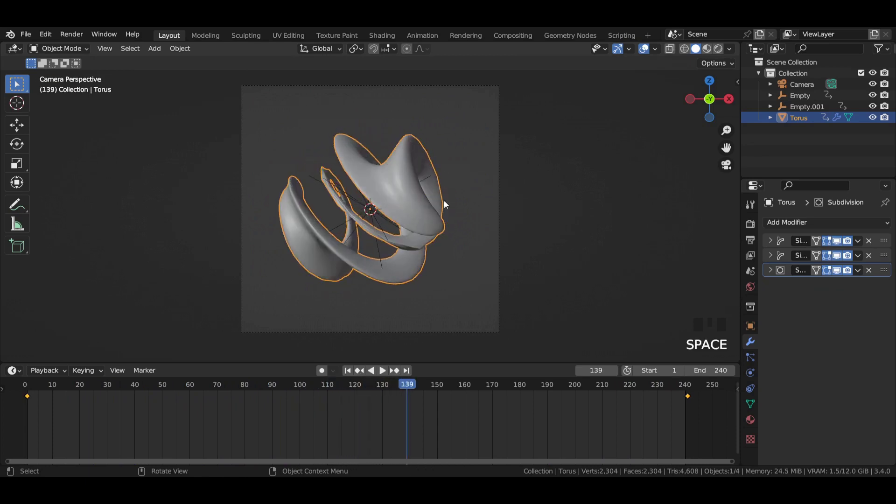
Add an area light, scale it to 4, and raise it about 3.66 m above the torus
key("shift+a")
mouse_move(215, 194)
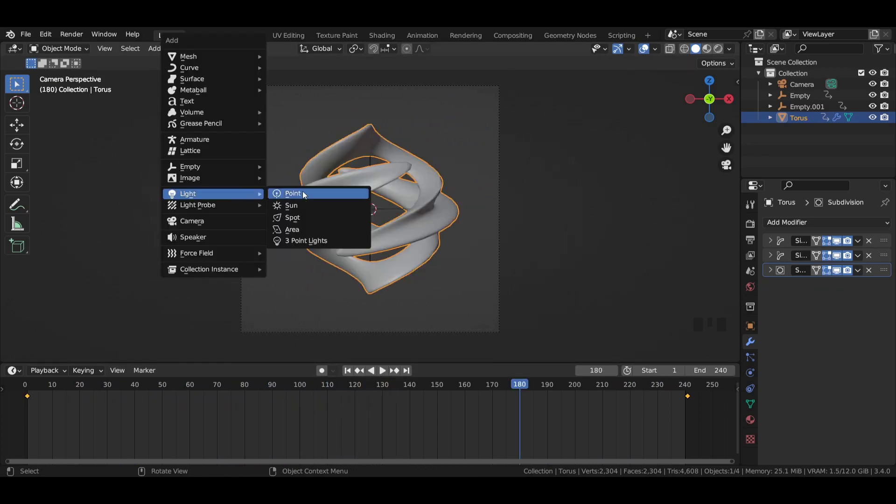
left_click(305, 230)
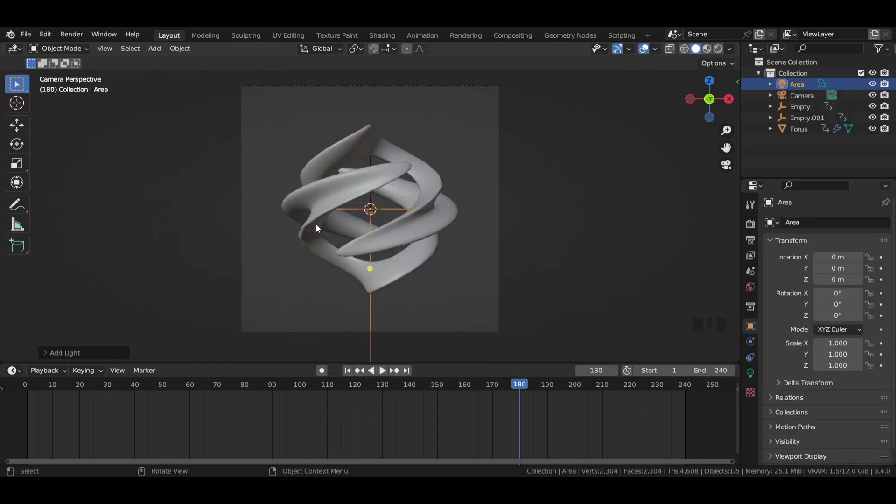
left_click(16, 124)
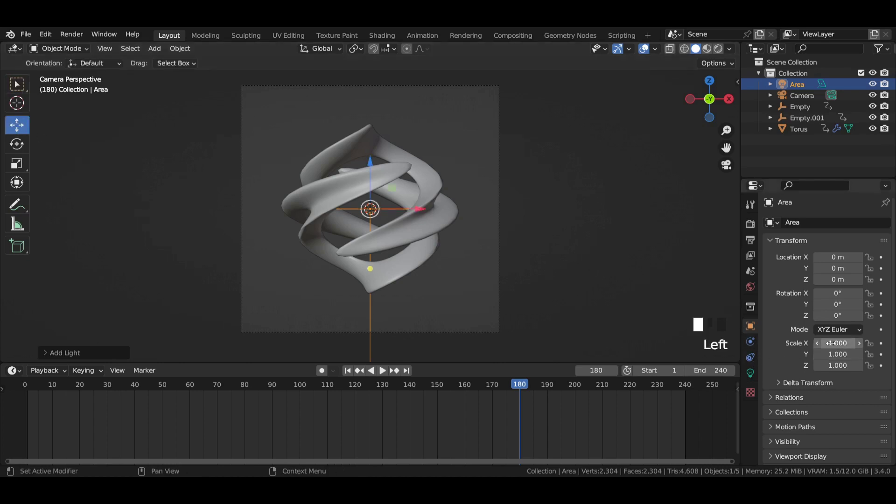
left_click_drag(830, 343, 843, 366)
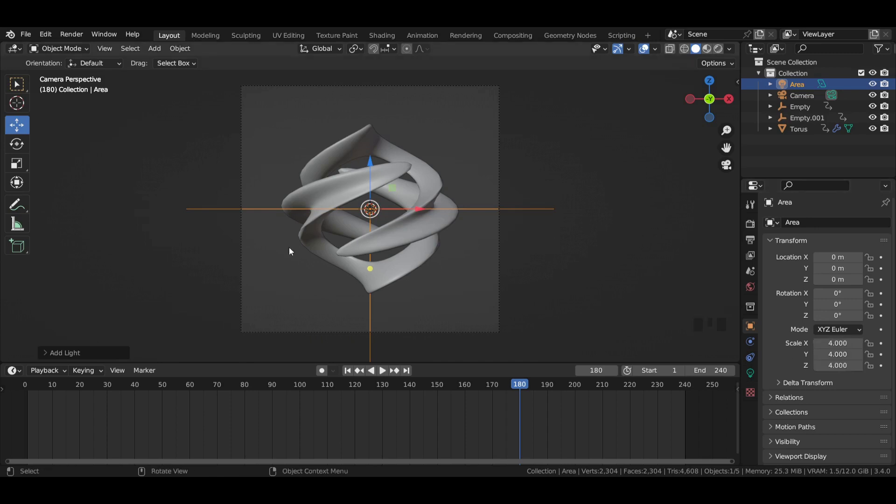
key("ctrl+s")
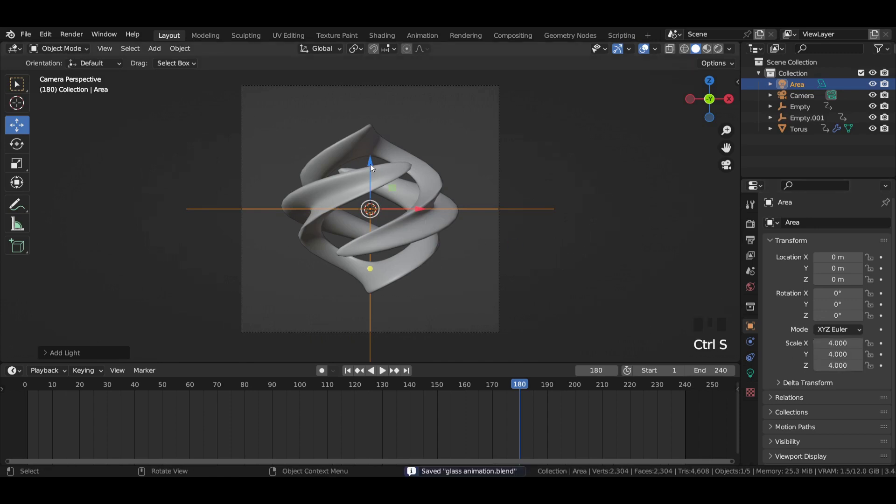
scroll(371, 166, "down", 3)
left_click_drag(369, 175, 363, 287)
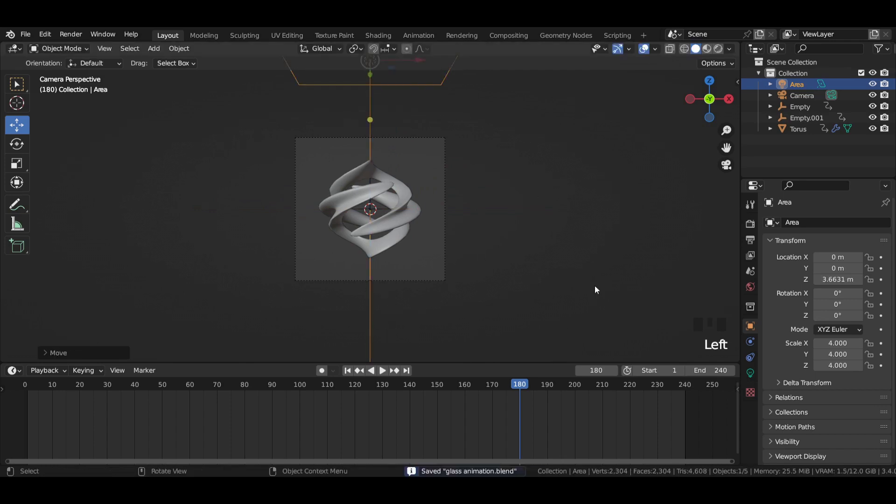
Set the area light's power to 1000 W
left_click(751, 373)
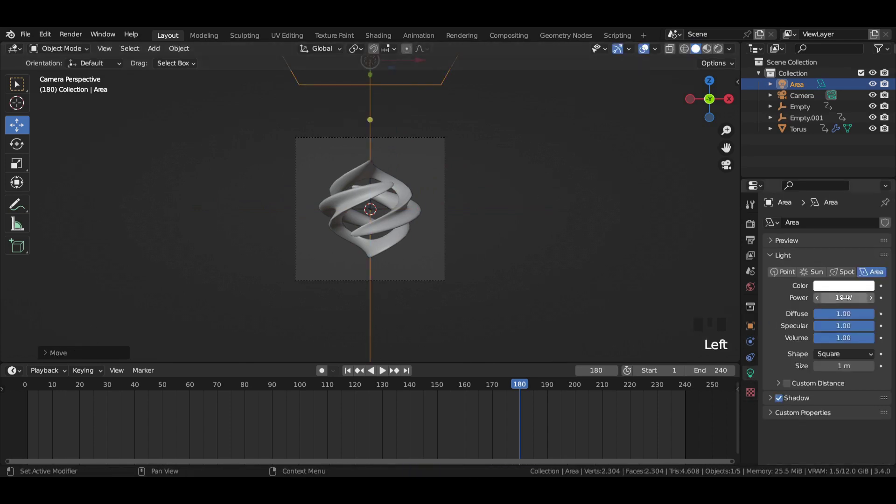
double_click(844, 297)
type("00")
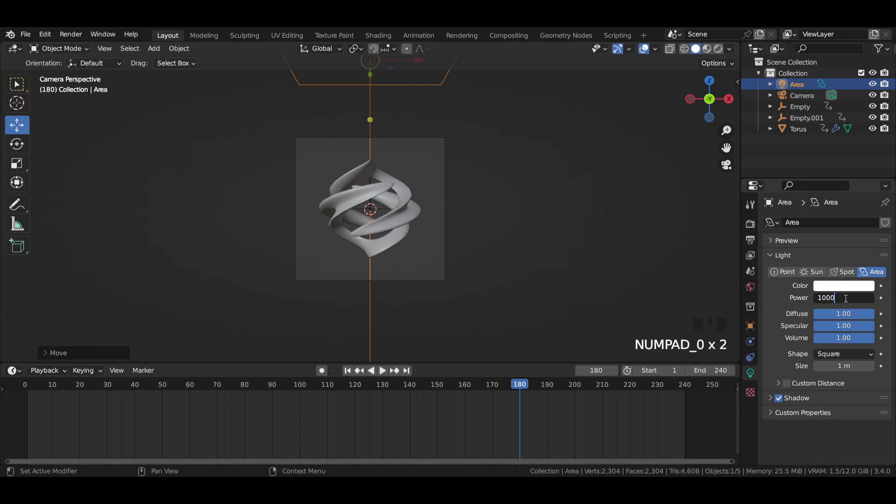
left_click(750, 223)
Switch the renderer to Cycles on GPU Compute with 128 viewport and render samples
left_click(849, 223)
left_click(845, 260)
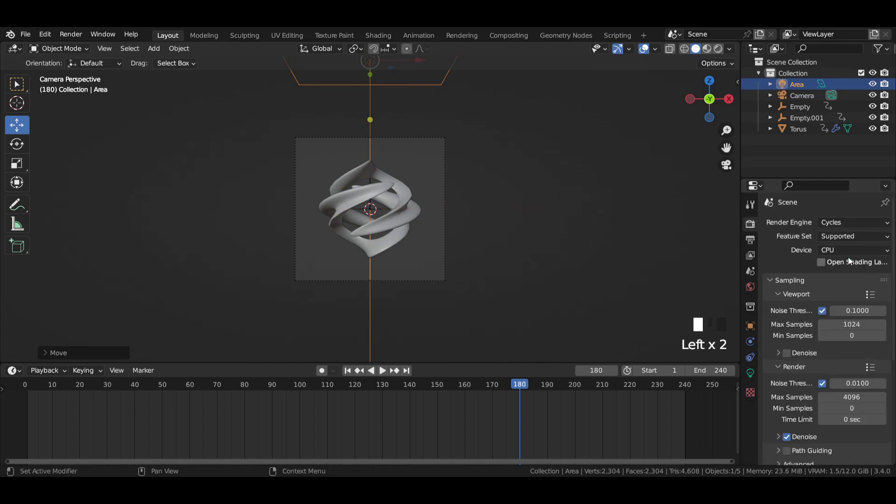
left_click(848, 251)
left_click(852, 274)
left_click(852, 312)
type("128")
key("Return")
left_click(852, 385)
type("128")
key("Return")
In Color Management, set the Look to Very High Contrast and the View Transform to Standard
scroll(856, 385, "down", 13)
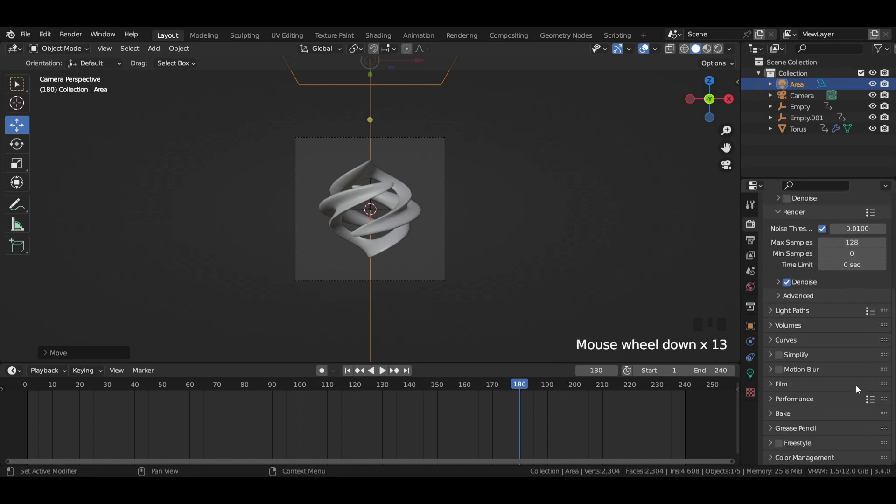
left_click(830, 454)
scroll(833, 418, "down", 5)
left_click_drag(847, 412, 844, 390)
left_click(844, 399)
left_click(844, 390)
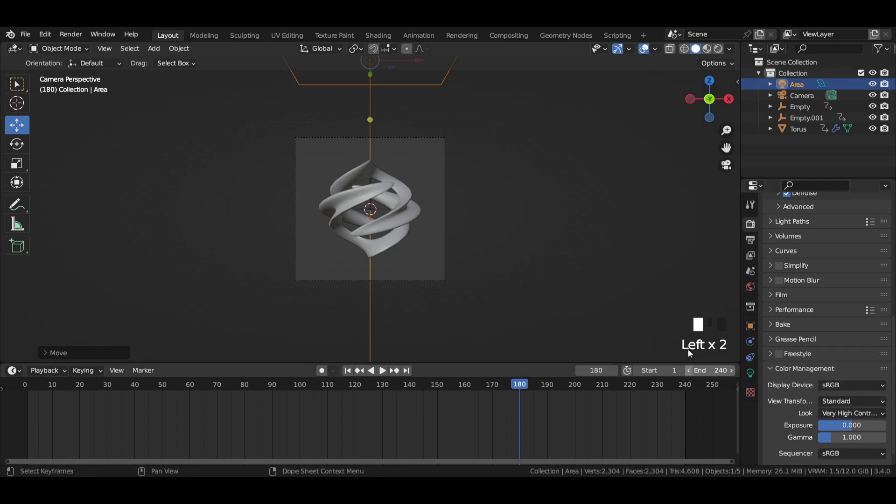
Darken the world background colour to black
left_click(746, 289)
left_click(867, 291)
left_click_drag(866, 187, 862, 244)
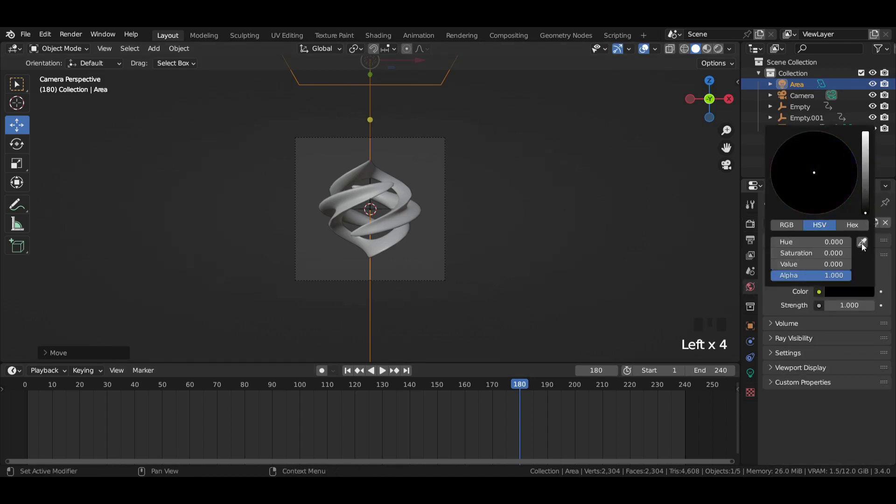
Preview the scene in Rendered shading and save the blend file
left_click(718, 48)
scroll(567, 169, "up", 2)
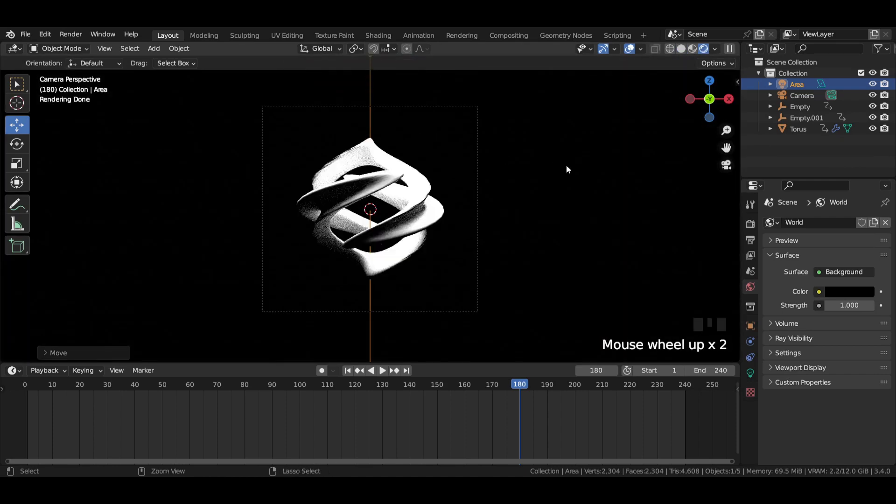
key("ctrl+s")
scroll(567, 168, "down", 2)
left_click(380, 81)
Change the area light's shape from Square to Disk and increase its size
left_click(748, 372)
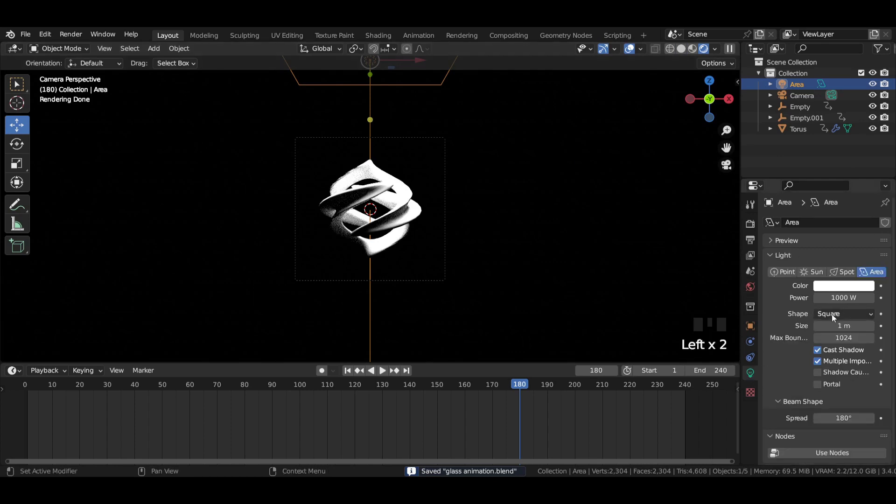
left_click_drag(832, 314, 831, 348)
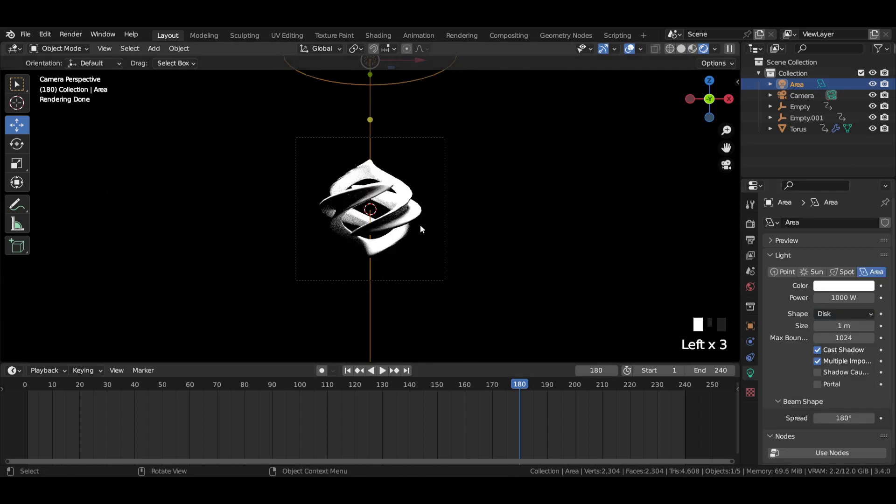
scroll(387, 148, "down", 2)
scroll(388, 148, "up", 1)
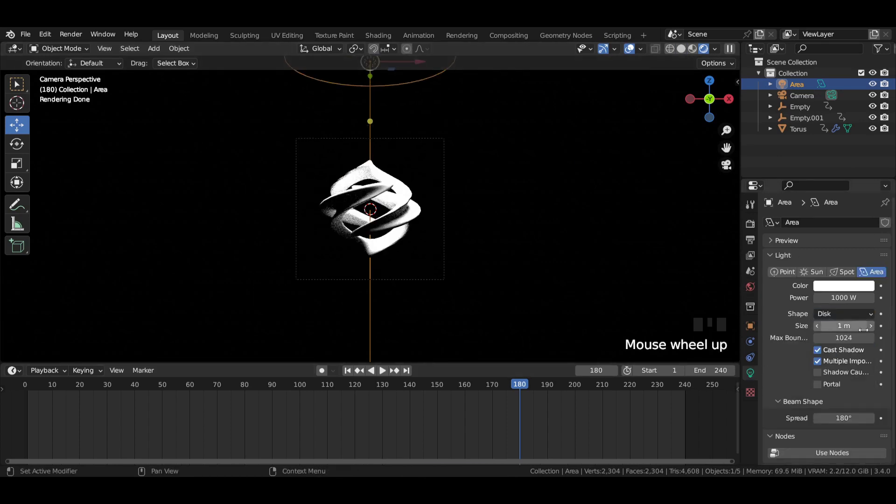
left_click_drag(845, 327, 876, 327)
scroll(345, 132, "down", 2)
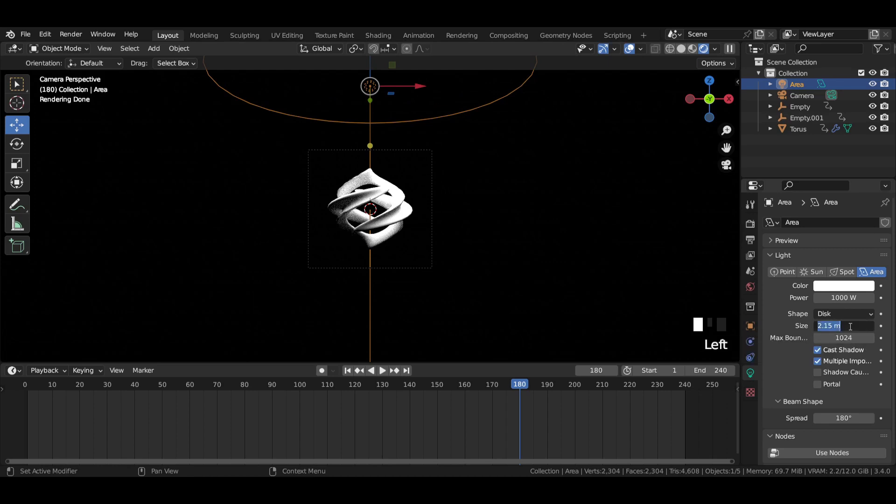
Duplicate the area light, tilt it, place it right of the torus at 1500 W
key("Return")
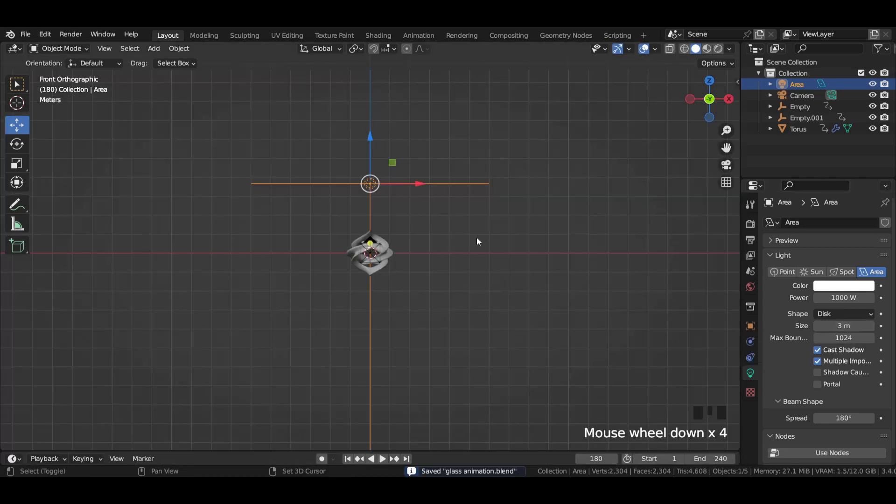
key("shift+d")
key("r")
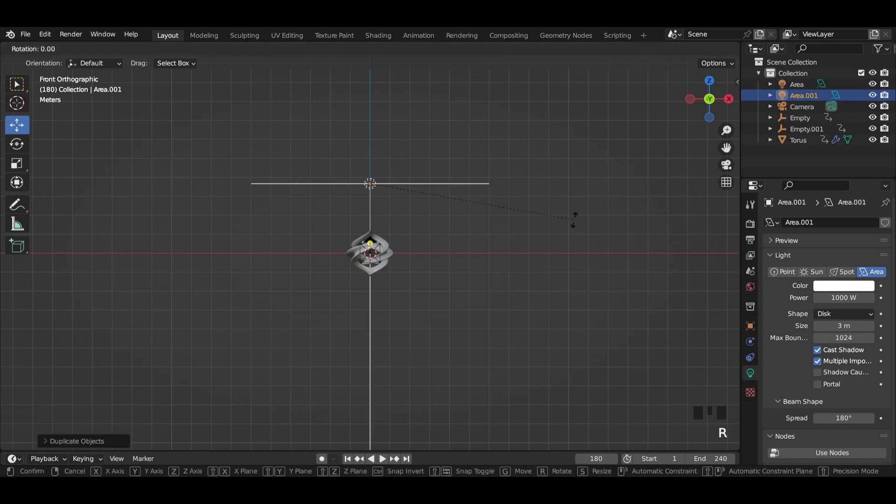
left_click(385, 246)
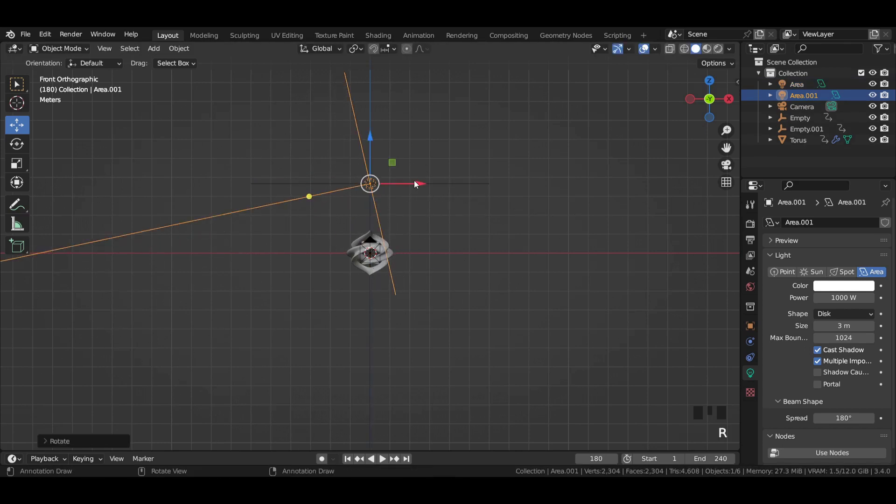
left_click_drag(413, 184, 492, 203)
middle_click_drag(492, 203, 526, 215)
key("KP_0")
key("KP_1")
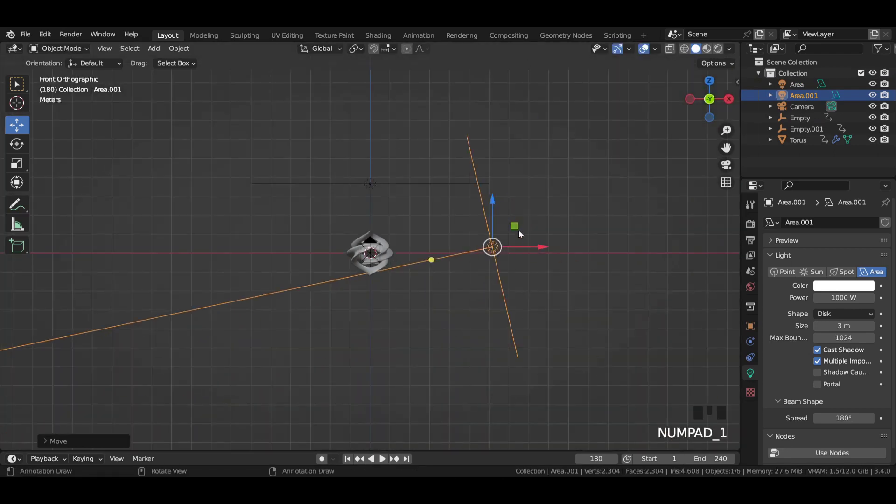
left_click_drag(542, 246, 522, 248)
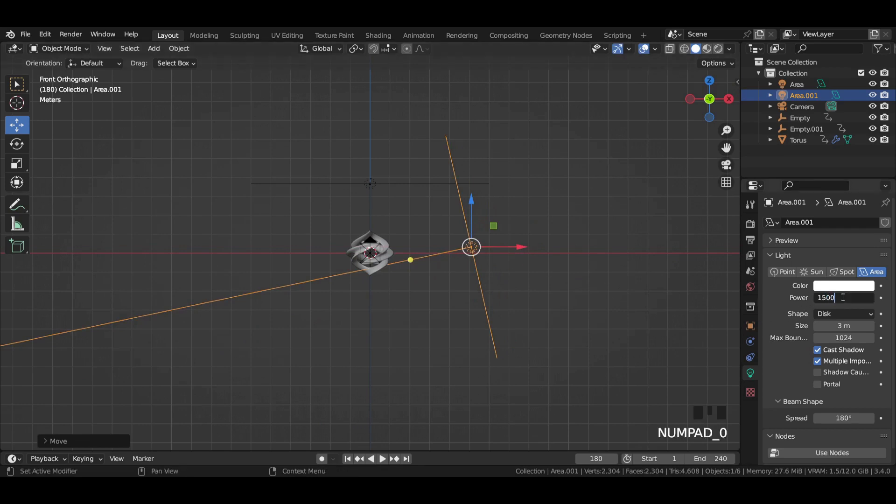
left_click(512, 241)
Duplicate it again, tilt it and move it left of the torus at 750 W
key("shift+d")
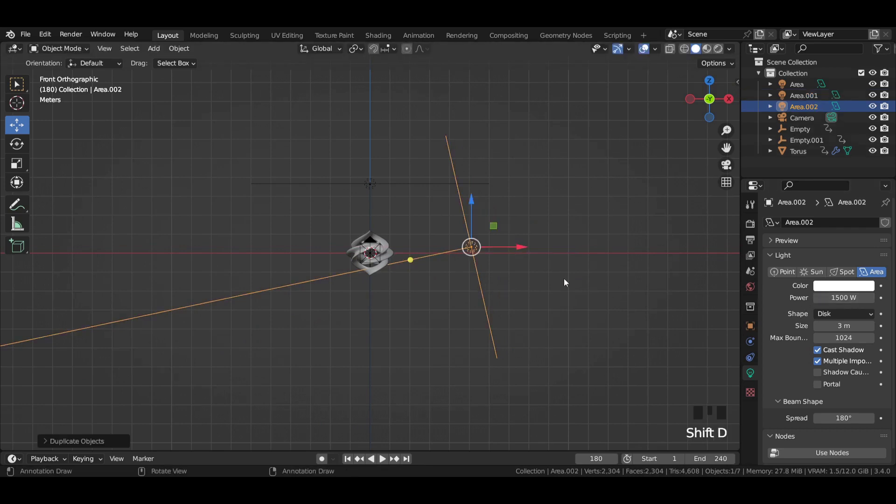
key("r")
left_click(367, 162)
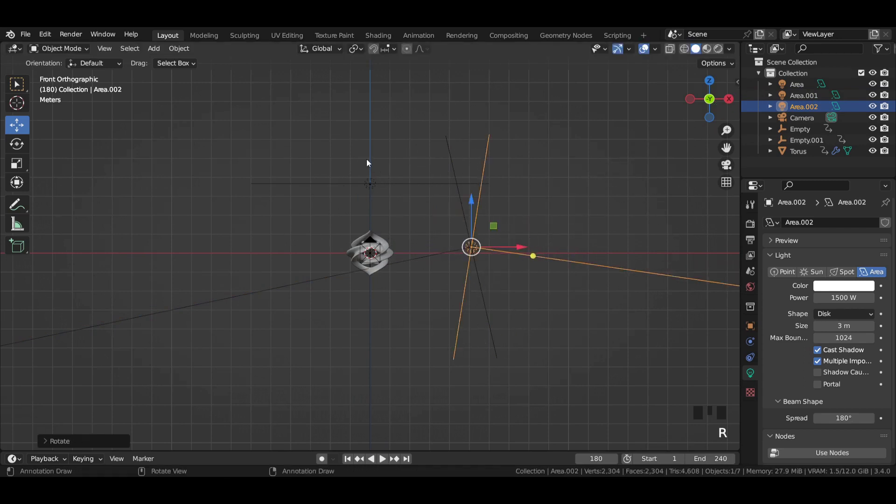
left_click_drag(521, 249, 309, 252)
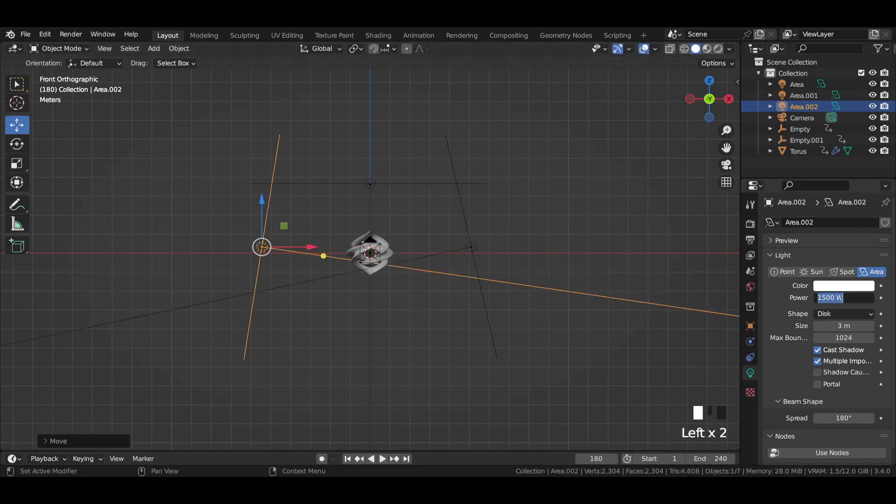
key("Return")
scroll(659, 69, "up", 4)
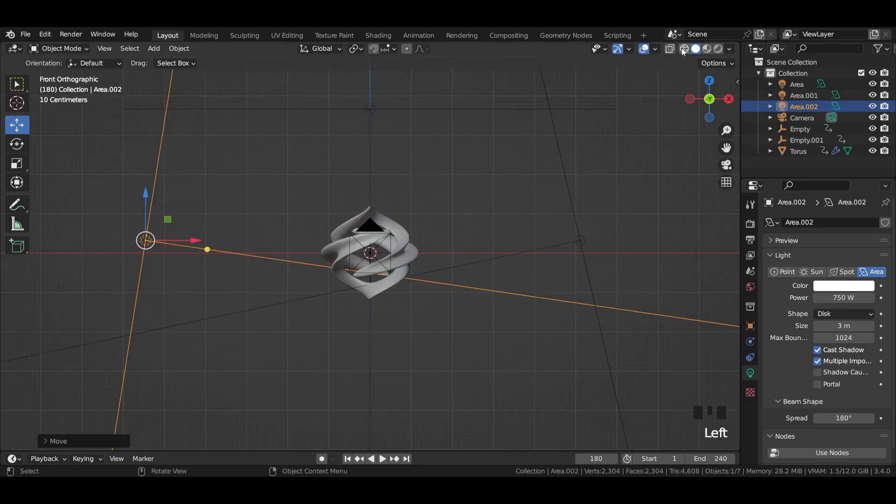
scroll(537, 140, "down", 4)
middle_click_drag(467, 172, 340, 223)
scroll(431, 198, "down", 3)
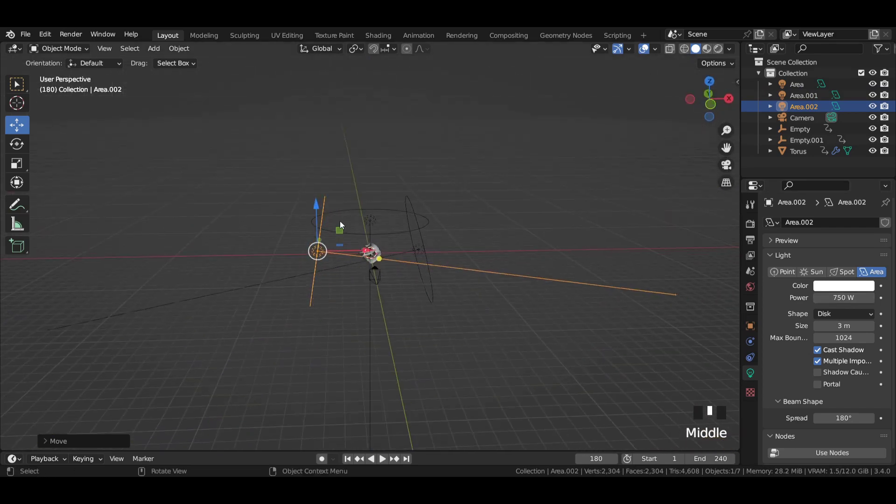
Scale the side disk lights Area.001 and Area.002 to 8 on X, Y and Z
left_click(749, 327)
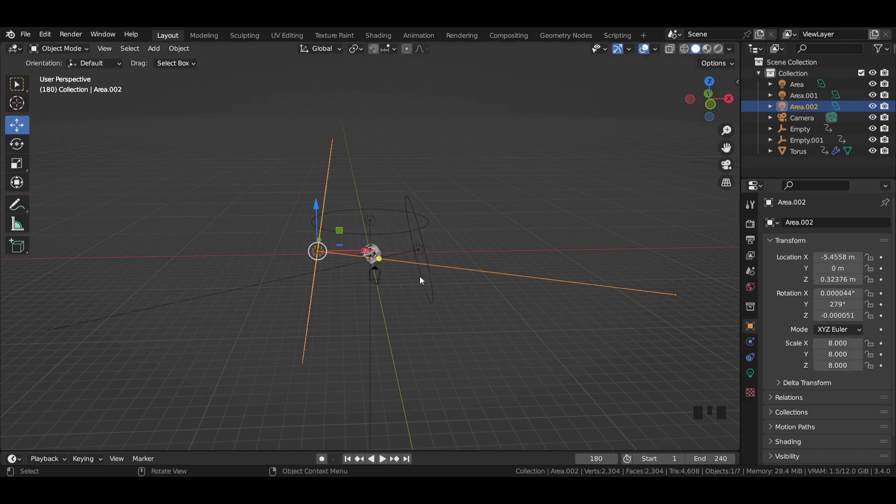
left_click(431, 264)
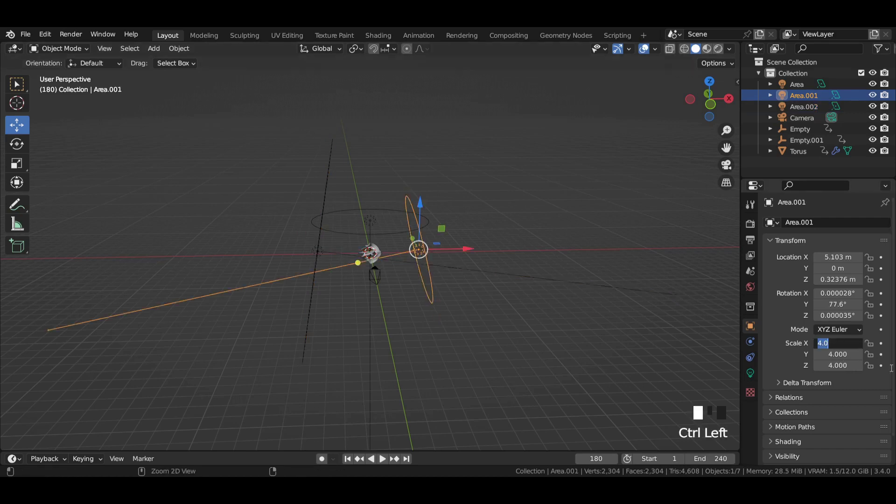
left_click_drag(847, 344, 840, 366)
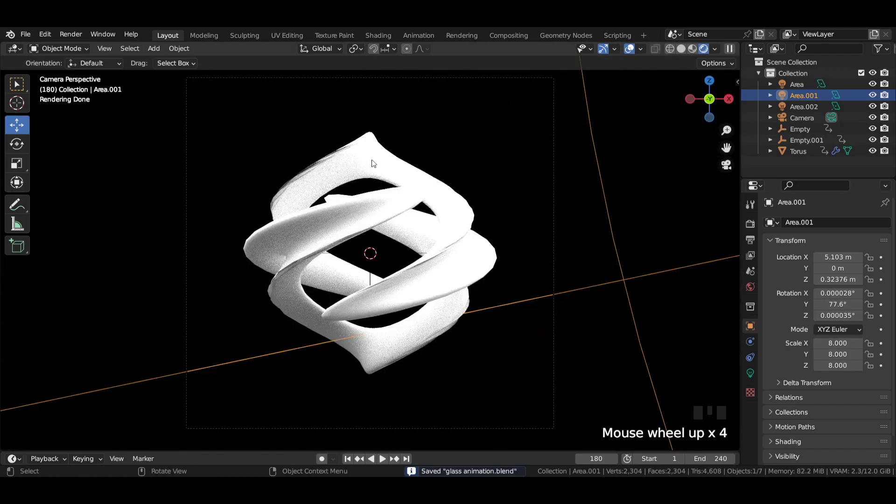
Select the torus and split the viewport, turning the right area into a Shader Editor
left_click(374, 163)
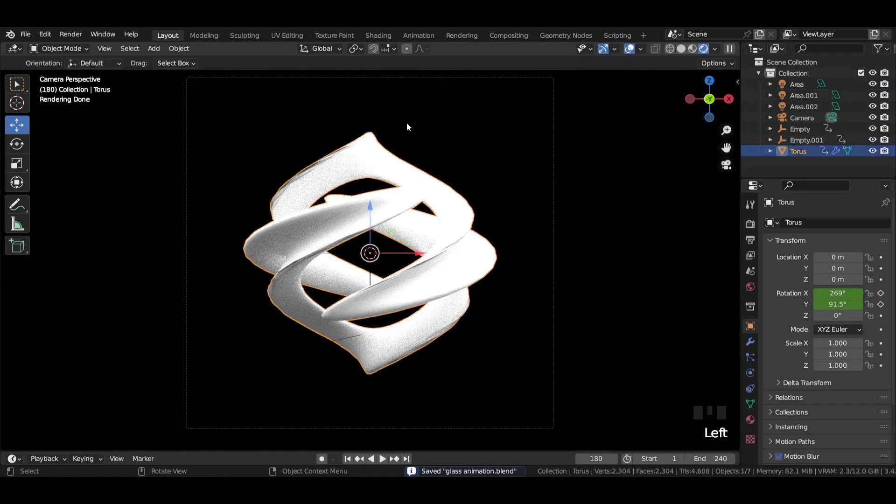
left_click_drag(706, 48, 349, 48)
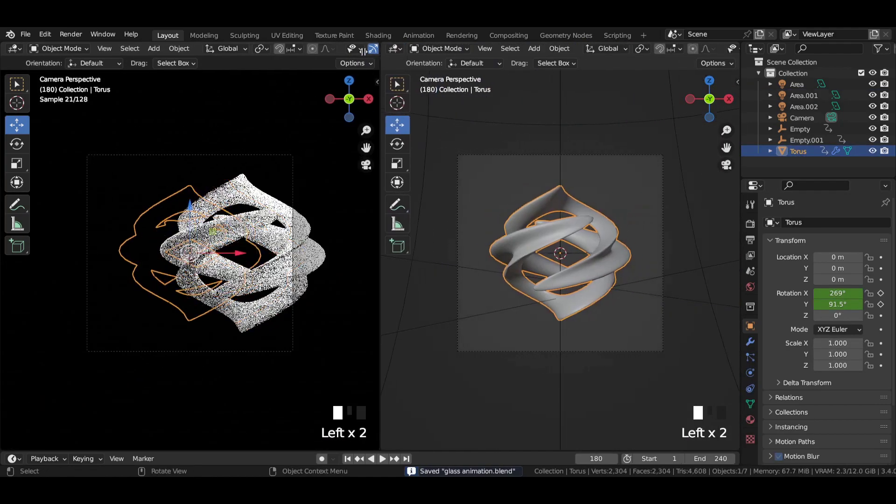
left_click(361, 48)
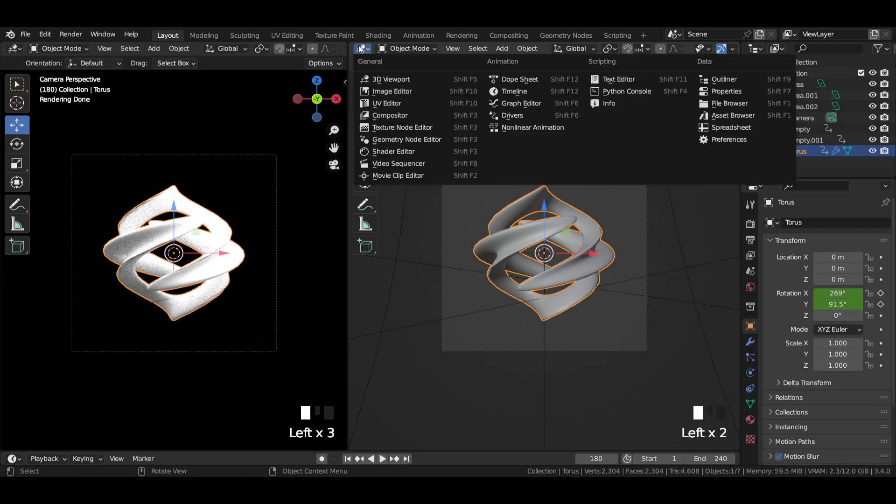
left_click(411, 152)
key("n")
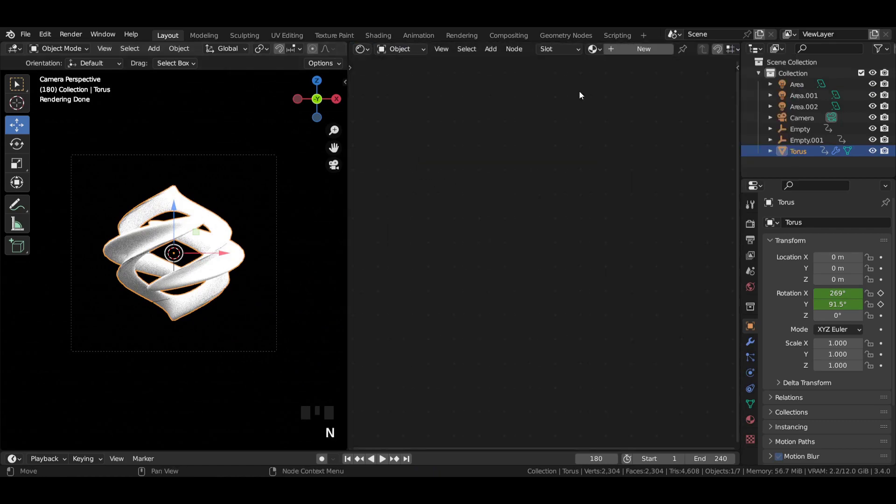
Create a new material for the torus with Specular raised and Roughness 0
left_click(644, 49)
middle_click_drag(515, 289, 564, 181)
scroll(528, 254, "up", 8)
scroll(564, 181, "up", 3)
left_click_drag(550, 209, 555, 208)
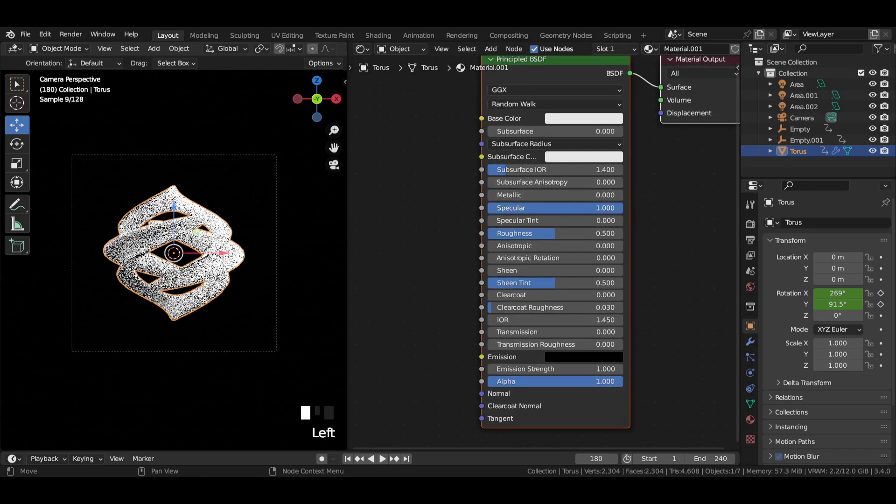
type("0")
key("Return")
Set the material's Transmission to 1 for clear glass and save the file
middle_click_drag(527, 332, 543, 270)
left_click(543, 270)
left_click_drag(543, 270, 641, 269)
scroll(212, 265, "up", 5)
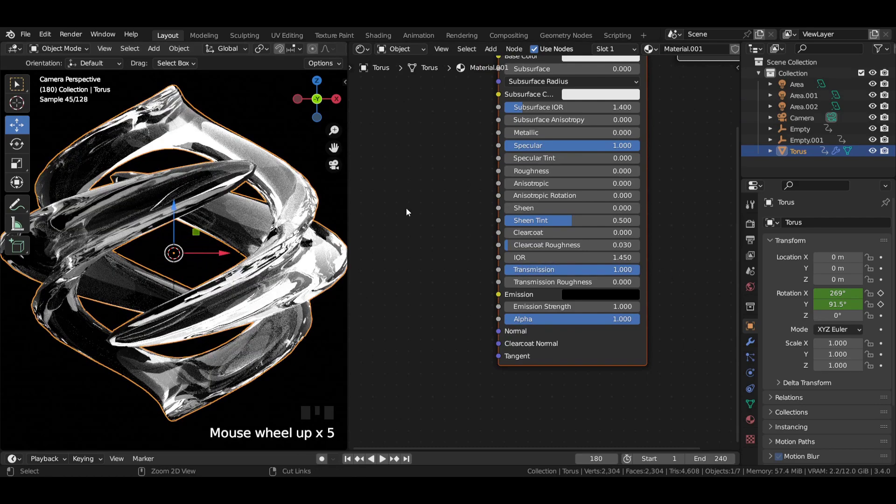
key("ctrl+s")
scroll(404, 177, "down", 5)
middle_click_drag(419, 127, 478, 191)
scroll(469, 196, "up", 3)
Add a ColorRamp node feeding the Principled BSDF's Base Color and save
key("shift+a")
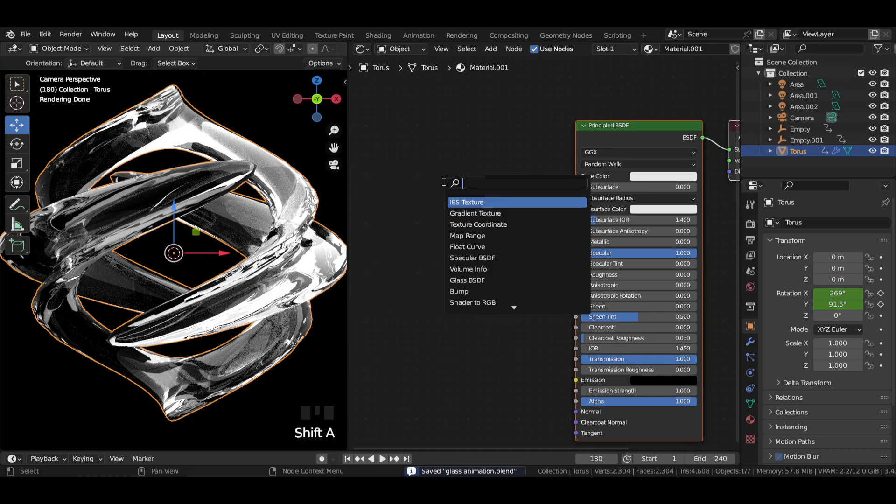
type("col")
key("Return")
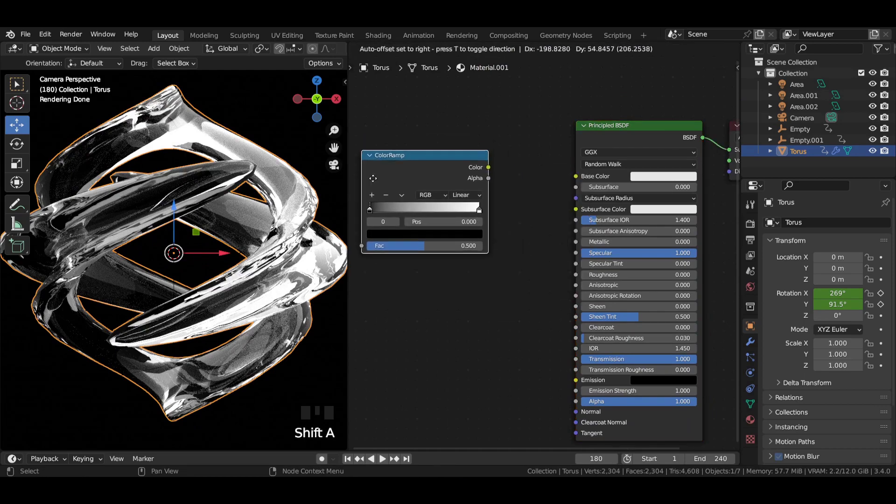
left_click(375, 194)
left_click_drag(549, 172, 576, 176)
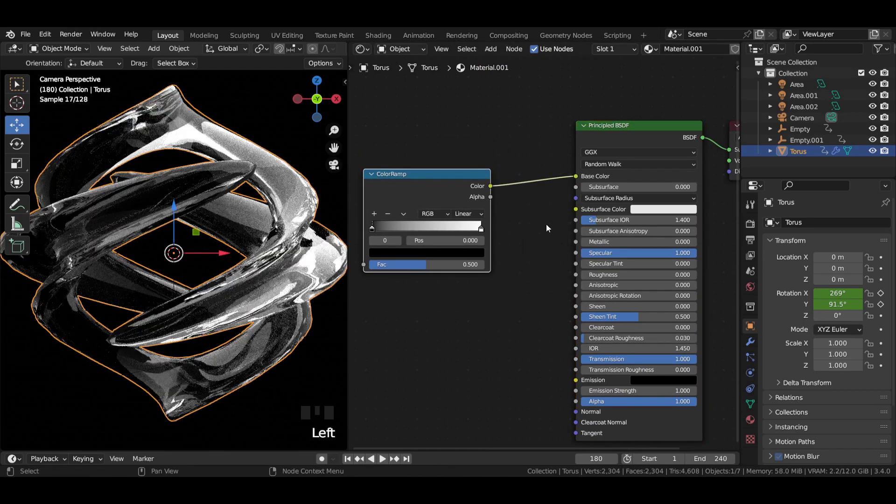
middle_click_drag(539, 227, 490, 197)
key("ctrl+s")
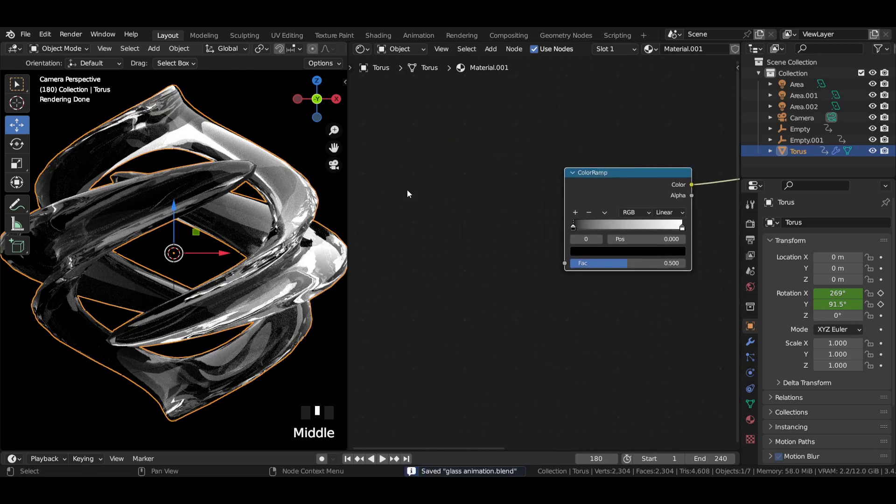
Add a Gradient Texture node connected into the ColorRamp's Fac and save
key("shift+a")
type("gr")
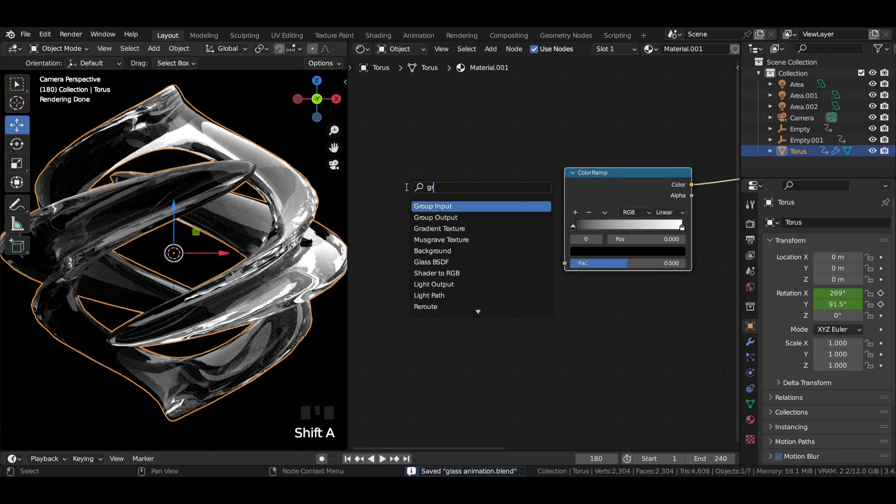
left_click(435, 228)
left_click(452, 216)
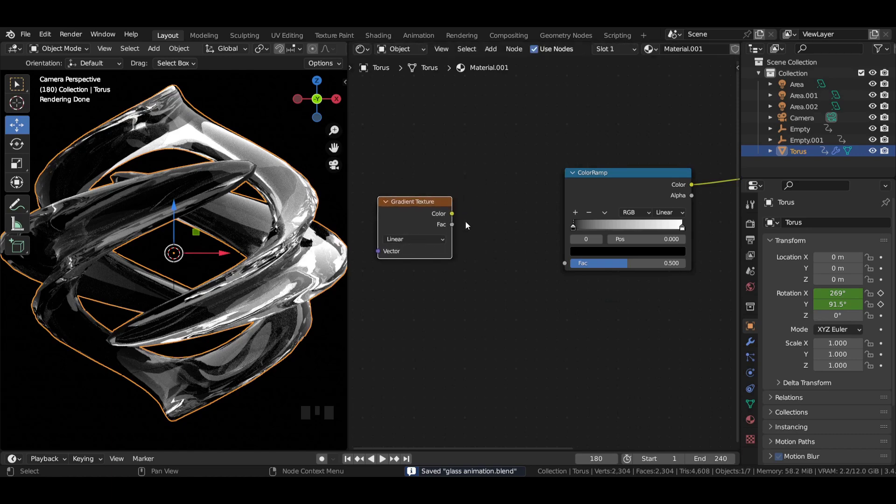
left_click_drag(569, 265, 570, 265)
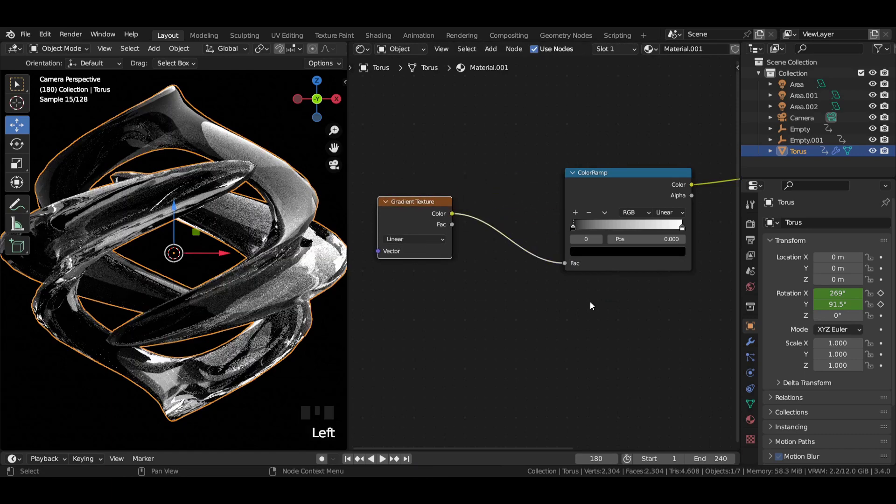
key("ctrl+s")
middle_click_drag(598, 300, 500, 304)
Give the ColorRamp five colour stops with Ease interpolation
left_click(460, 225)
left_click(461, 224)
left_click(459, 225)
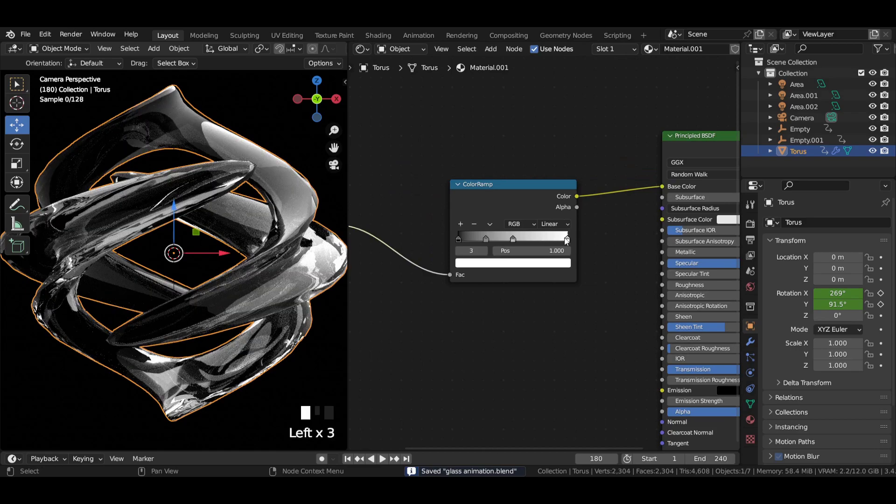
left_click(459, 224)
left_click(554, 224)
left_click(560, 232)
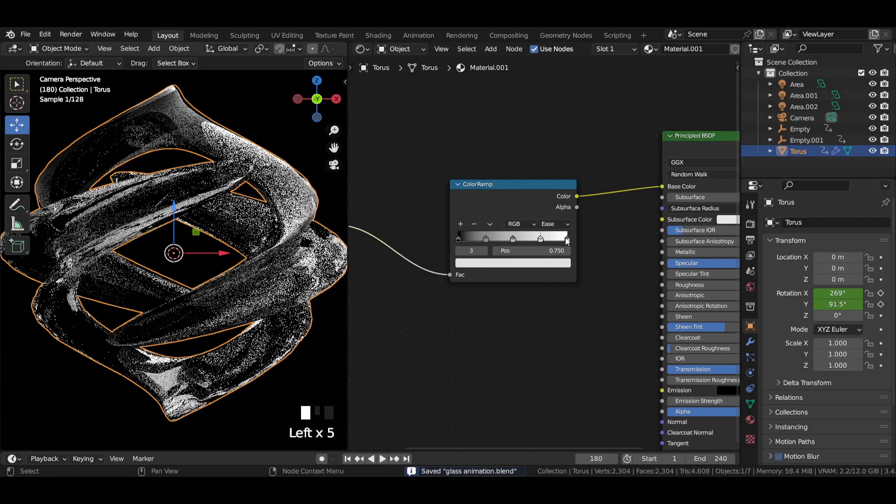
Colour the first three ramp stops cyan, pink-magenta and light orange
left_click(460, 238)
left_click(504, 263)
left_click(543, 123)
left_click(503, 128)
left_click(485, 238)
left_click(504, 263)
left_click(543, 123)
left_click_drag(515, 156, 518, 167)
left_click(513, 239)
left_click(513, 263)
left_click(519, 142)
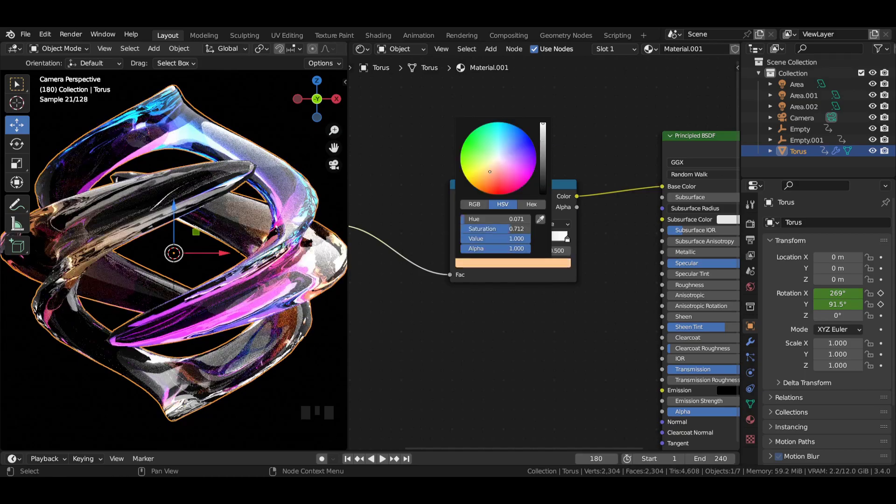
Colour the fifth stop red and the fourth pink, then save the file
left_click(540, 239)
left_click(513, 263)
left_click(543, 124)
left_click(487, 148)
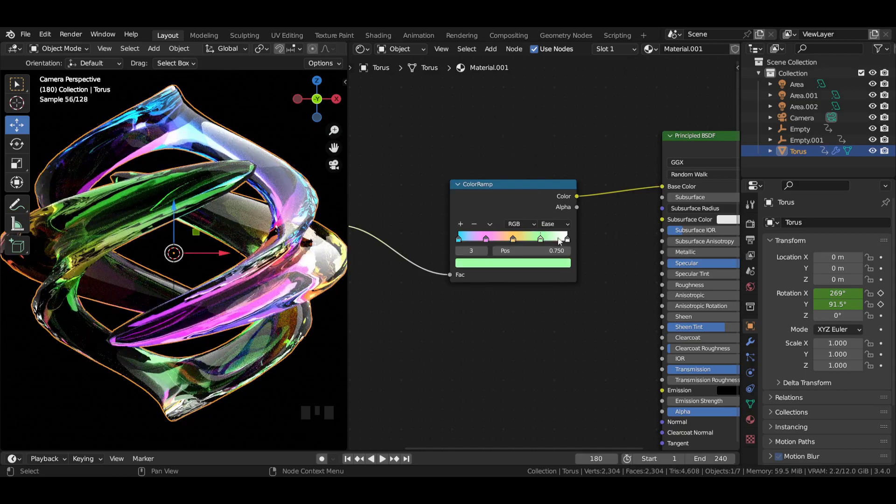
left_click(568, 239)
left_click(513, 263)
left_click(501, 184)
left_click(540, 238)
left_click(513, 263)
left_click_drag(514, 160, 513, 168)
key("ctrl+s")
scroll(199, 216, "down", 4)
scroll(200, 217, "up", 1)
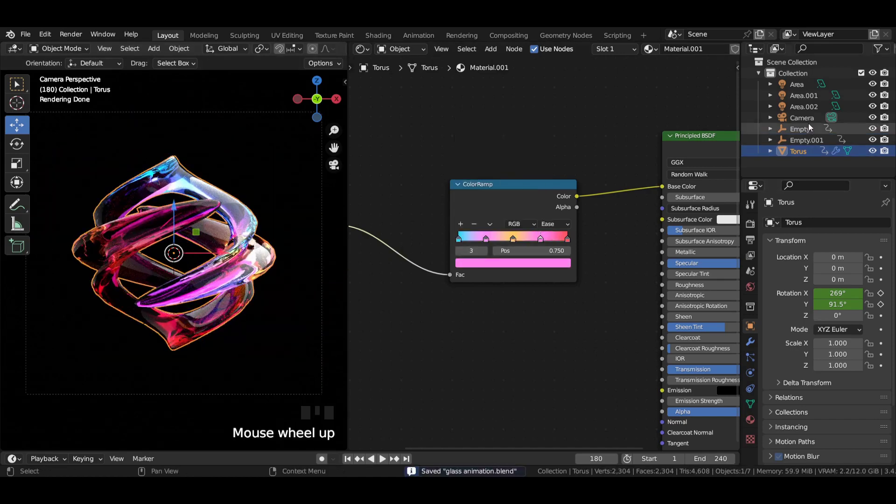
Increase the size of the Area, Area.001 and Area.002 lights, Area.002 to about 3.8 m
left_click(806, 95)
left_click(750, 373)
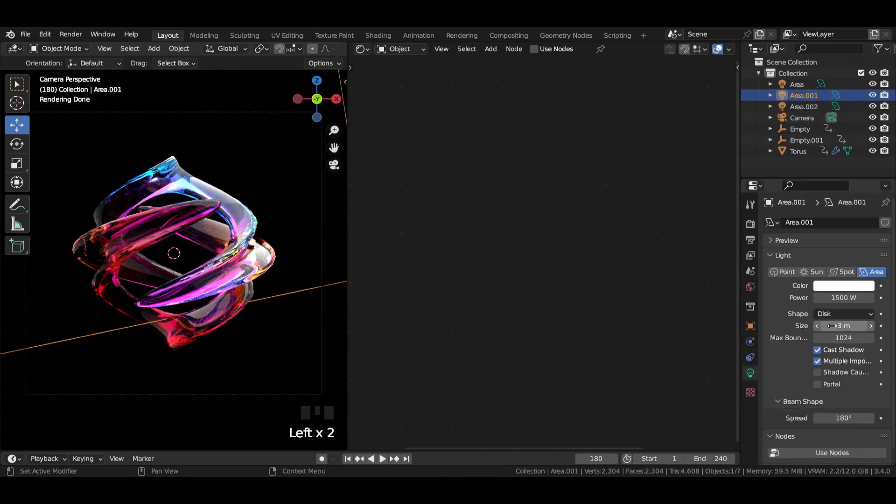
left_click_drag(840, 326, 869, 325)
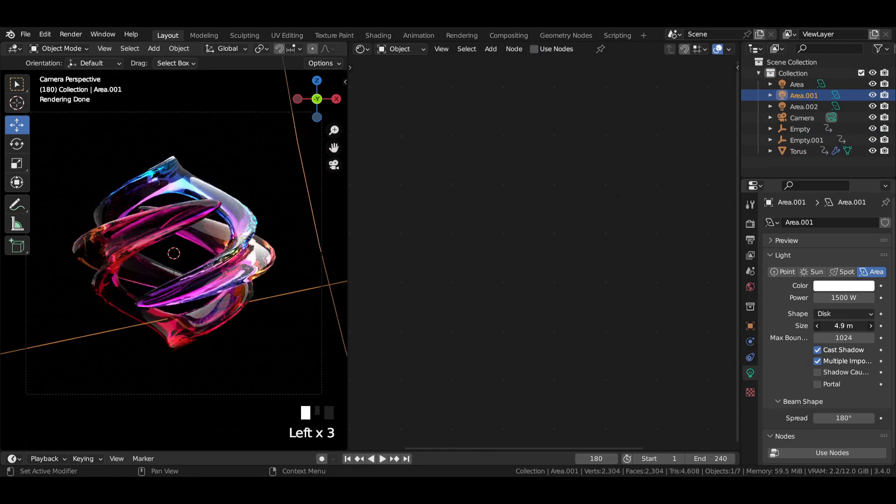
left_click(820, 82)
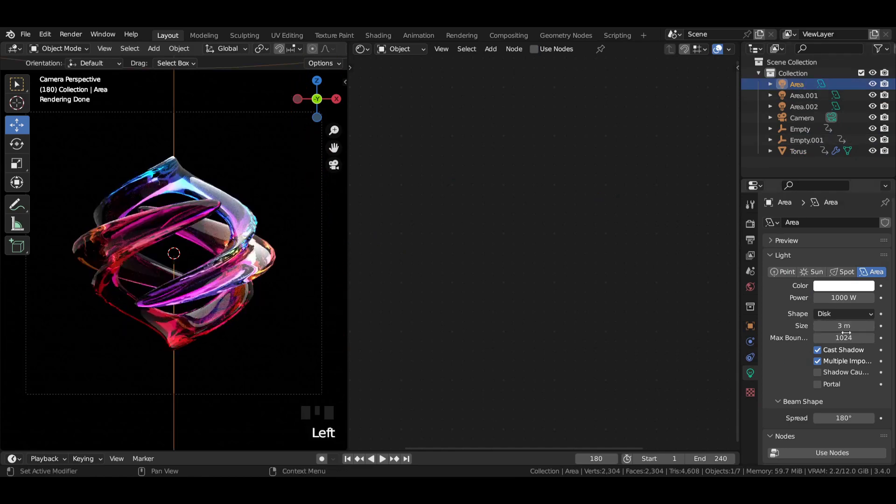
left_click_drag(846, 332, 875, 333)
left_click(806, 108)
mouse_move(840, 325)
left_mouse_down()
mouse_move(864, 325)
mouse_move(852, 326)
left_mouse_up()
scroll(196, 174, "up", 3)
left_click(797, 84)
Raise the Color Management exposure to 0.5
scroll(262, 252, "down", 5)
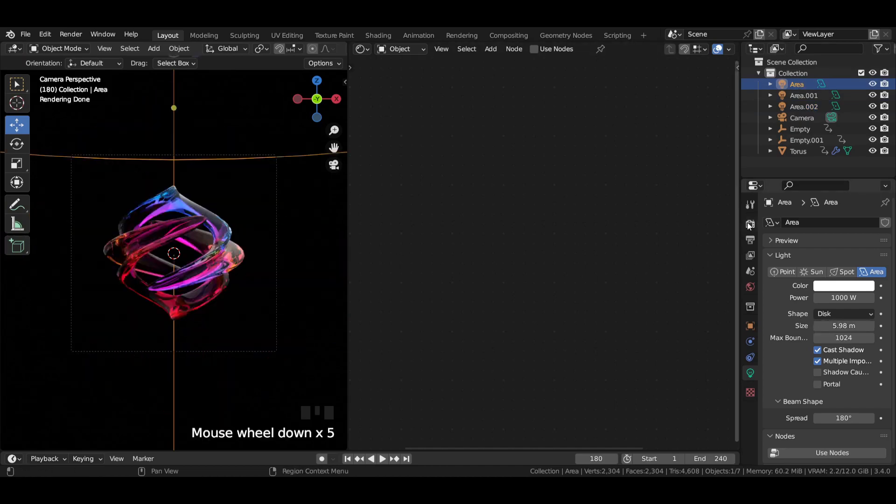
scroll(794, 308, "down", 1)
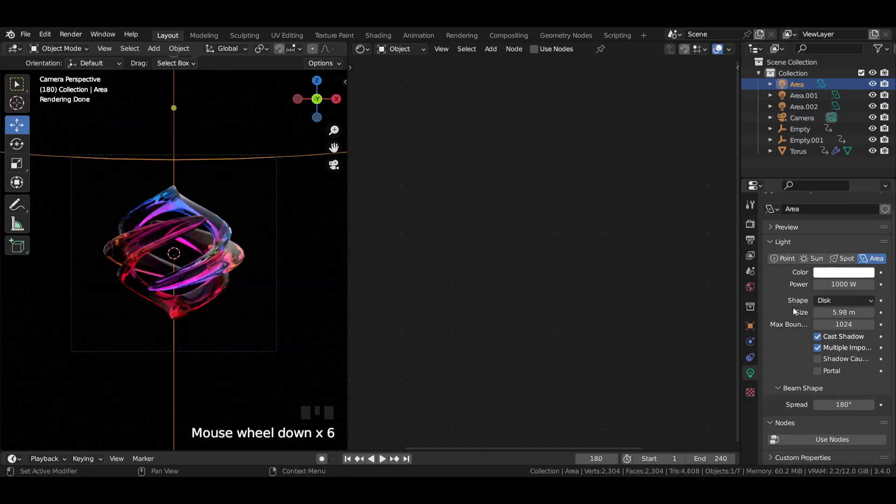
left_click(750, 224)
scroll(796, 287, "down", 19)
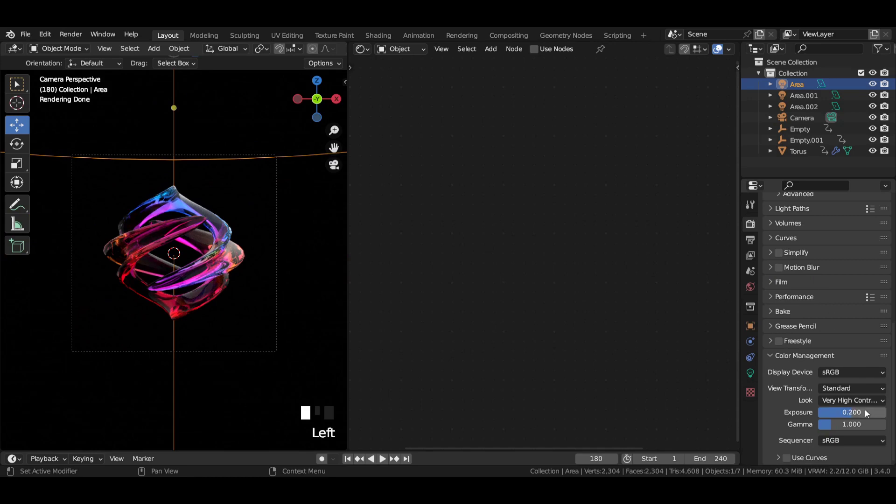
double_click(865, 412)
key("Return")
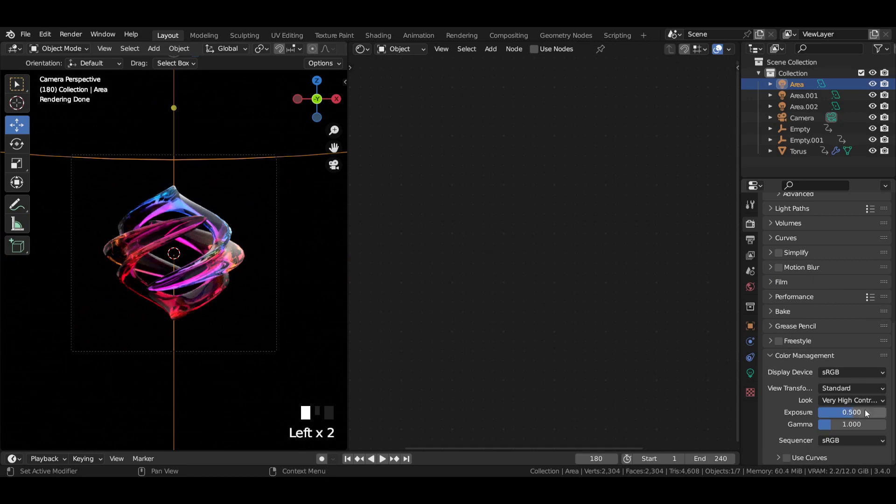
scroll(180, 239, "up", 5)
Stand the plane upright at 90° on X, push it behind the torus and scale it by 2
key("ctrl+s")
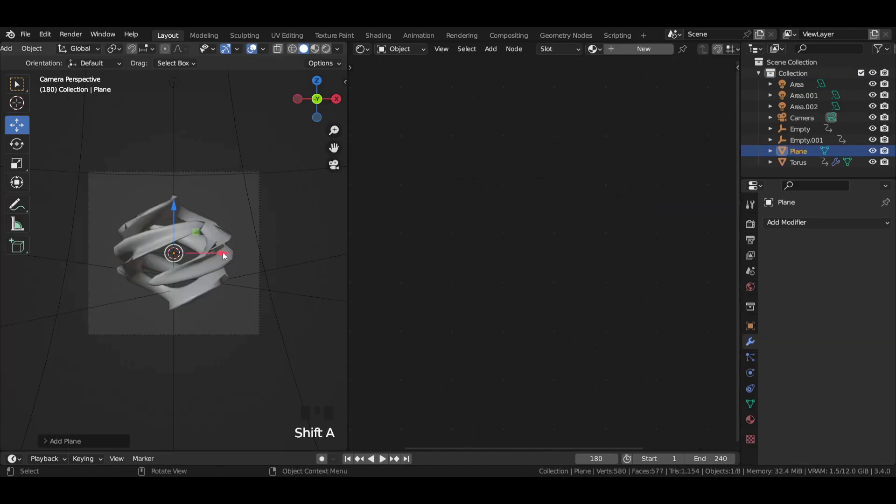
type("rx90")
key("Return")
key("KP_3")
left_click_drag(220, 255, 279, 259)
key("KP_0")
key("s")
key("x")
key("2")
key("ctrl+s")
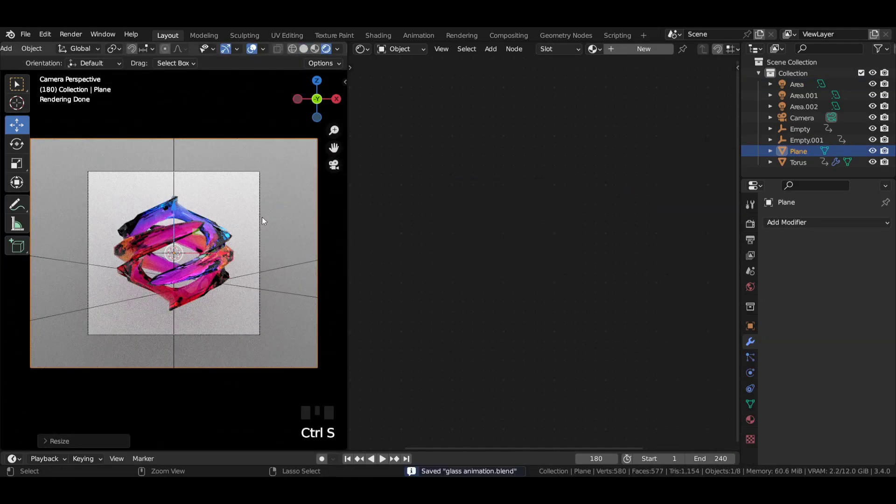
Give the plane a new material with a Gradient Texture driving a ColorRamp into Base Color
left_click(643, 49)
scroll(535, 195, "up", 3)
key("shift+a")
type("color")
left_click_drag(500, 189, 567, 162)
key("shift+a")
left_click(416, 196)
type("gra")
left_click(441, 208)
left_click_drag(478, 191, 520, 260)
scroll(562, 294, "up", 1)
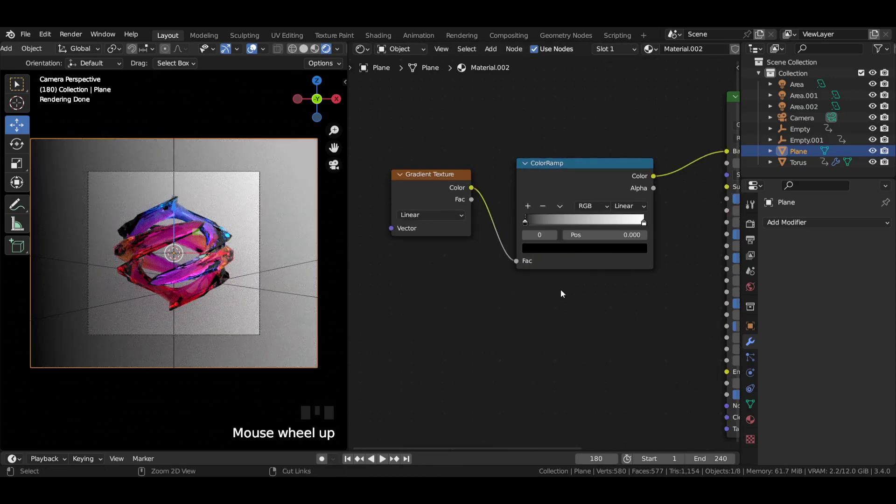
key("ctrl+s")
Add a middle ramp stop, make the right stop black and the middle stop's value 0.03
left_click(527, 206)
left_click(644, 223)
left_click(602, 248)
left_click(585, 223)
left_click(585, 249)
double_click(562, 222)
type("0.03")
scroll(145, 226, "up", 3)
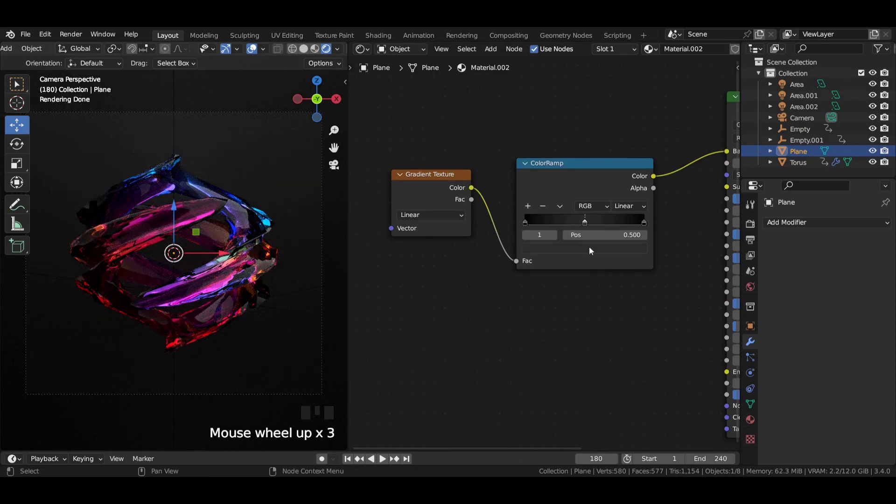
Switch the ColorRamp interpolation to Ease and set a stop's brightness to 0.05
left_click(630, 206)
left_click(626, 228)
left_click(593, 248)
double_click(556, 222)
type("0.05")
key("Return")
key("ctrl+s")
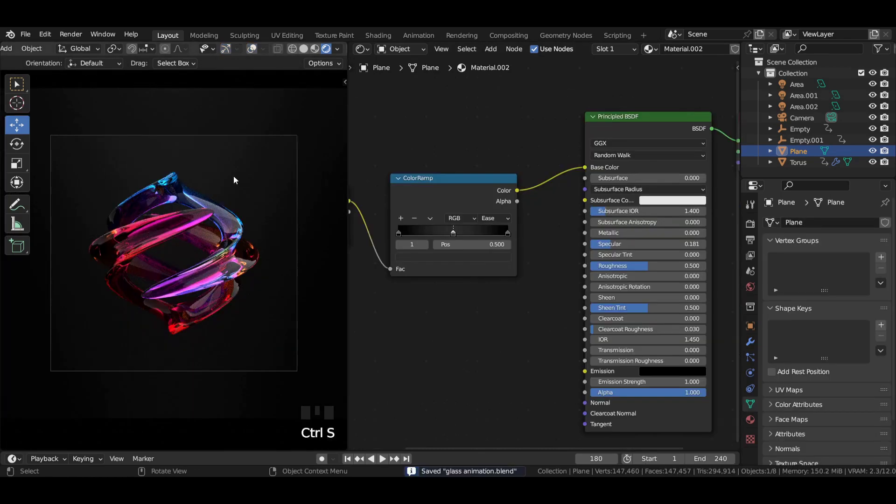
scroll(231, 175, "down", 2)
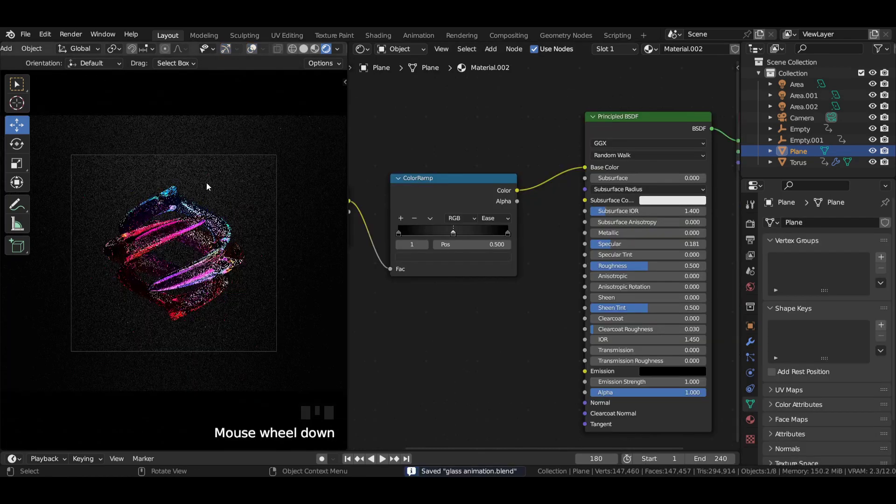
key("shift+a")
Add a mesh circle and show overlays and navigation gizmo in solid shading
mouse_move(81, 161)
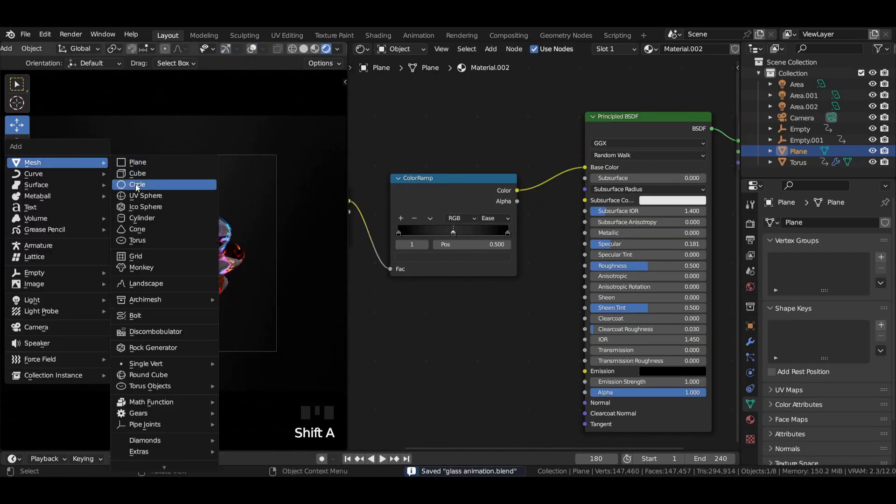
left_click(135, 181)
left_click(252, 49)
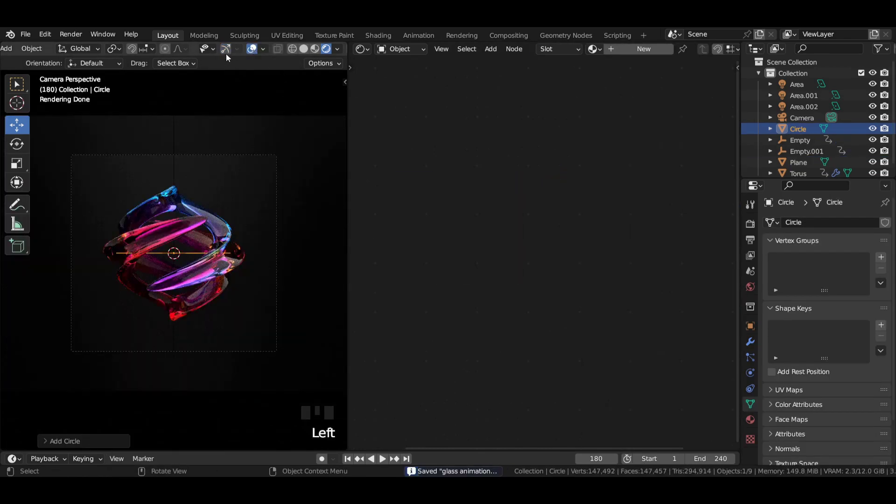
left_click(225, 50)
left_click(304, 49)
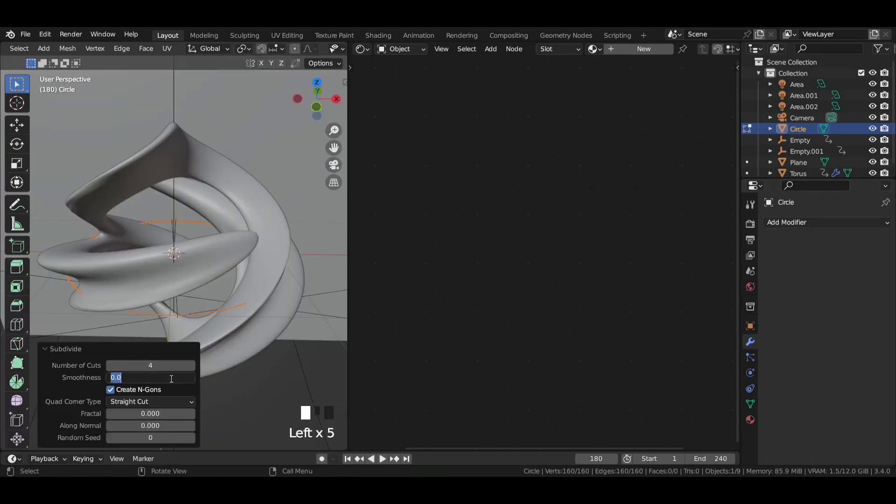
key("ctrl+s")
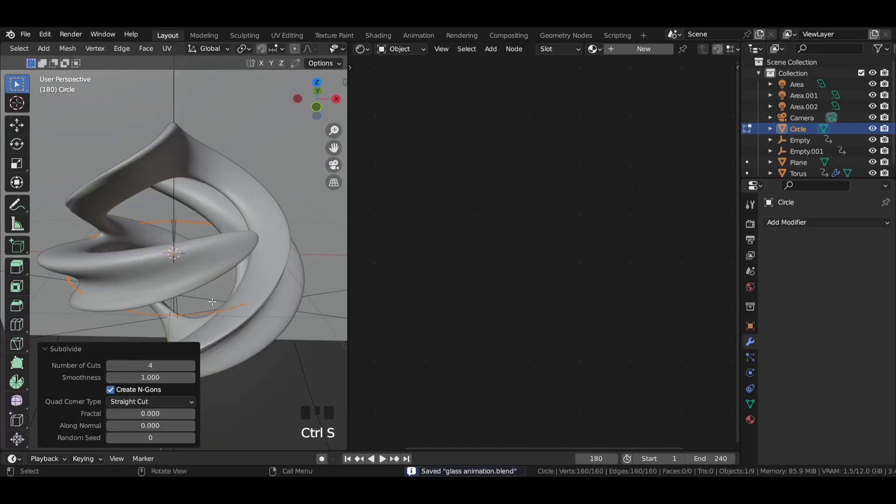
Leave edit mode, collapse the Solidify settings, and rotate the circle 90° on X
key("Tab")
scroll(200, 285, "down", 2)
scroll(137, 266, "up", 6)
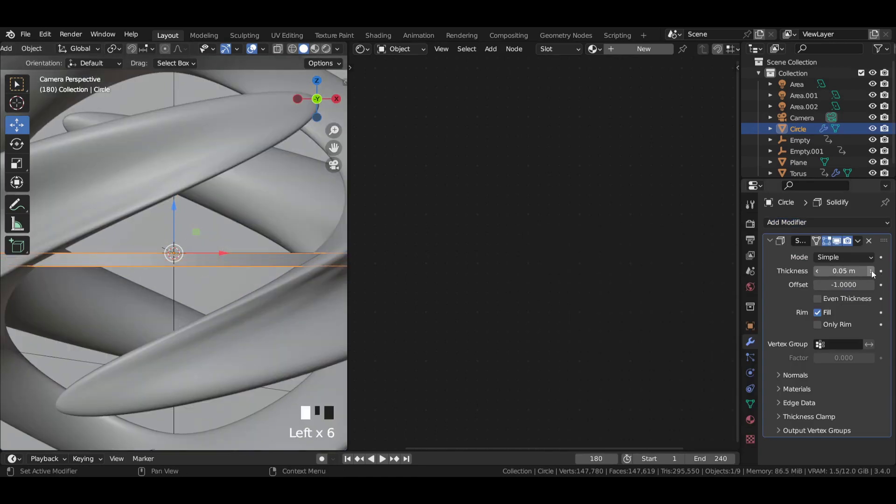
left_click(770, 241)
key("r")
key("x")
key("9")
Slide the circle back along Y behind the torus and check it in rendered camera view
key("0")
key("Return")
middle_click_drag(232, 280, 154, 283)
left_click_drag(222, 254, 315, 254)
key("KP_0")
scroll(212, 253, "down", 9)
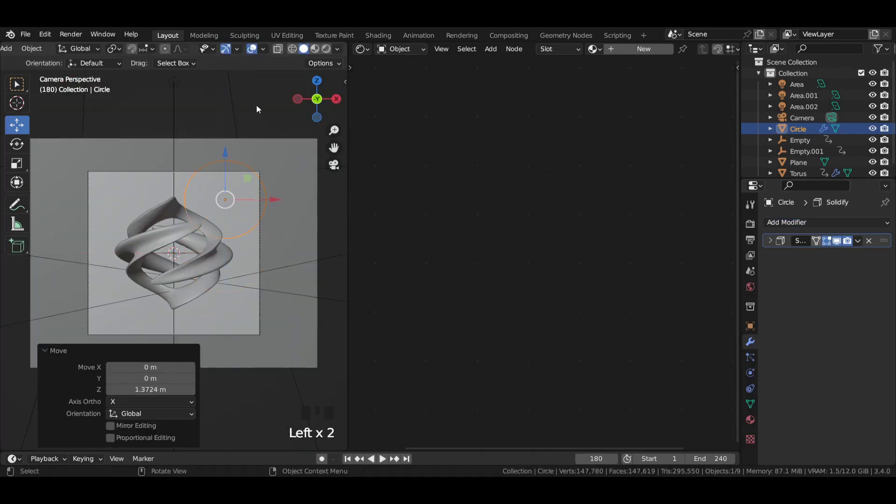
left_click(327, 49)
key("ctrl+s")
scroll(230, 192, "up", 1)
Give the circle a new material with Gradient Texture into ColorRamp into Base Color
left_click(644, 49)
key("shift+a")
type("c")
left_click(459, 200)
left_click_drag(468, 197, 536, 179)
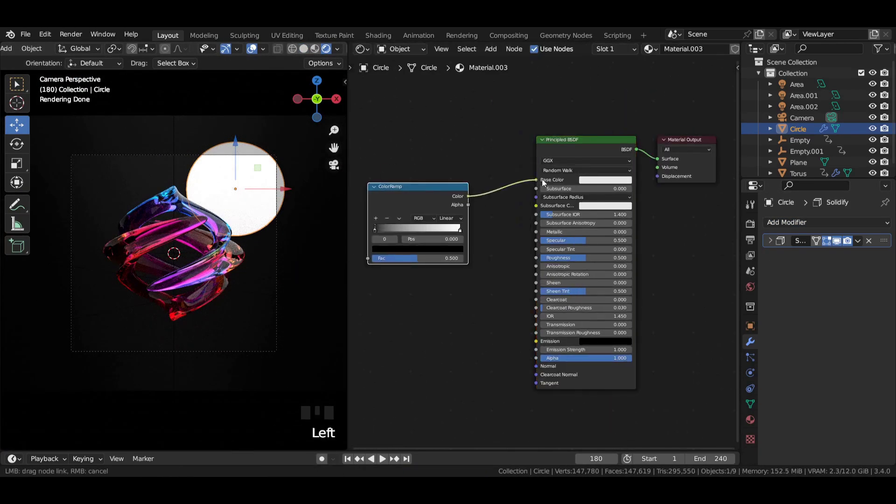
key("shift+a")
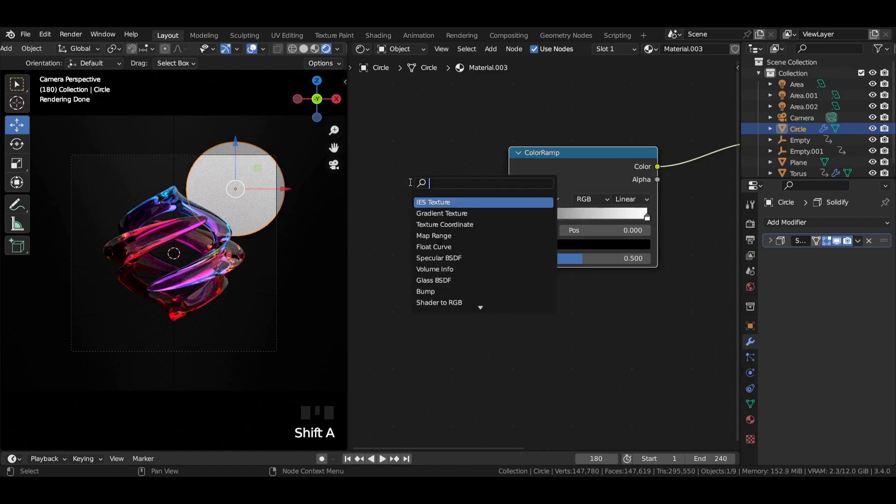
left_click(422, 201)
left_click_drag(463, 190, 514, 260)
Darken the ColorRamp stop's colour and hide the viewport overlays and navigation gizmo
left_click(583, 245)
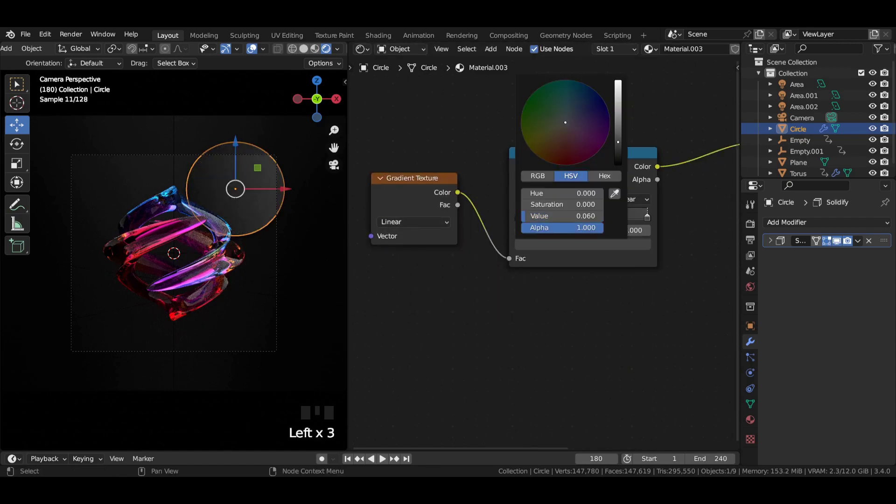
left_click(252, 48)
left_click(226, 49)
left_click(583, 245)
left_click_drag(617, 143, 618, 148)
scroll(151, 217, "up", 4)
key("ctrl+s")
scroll(203, 167, "down", 2)
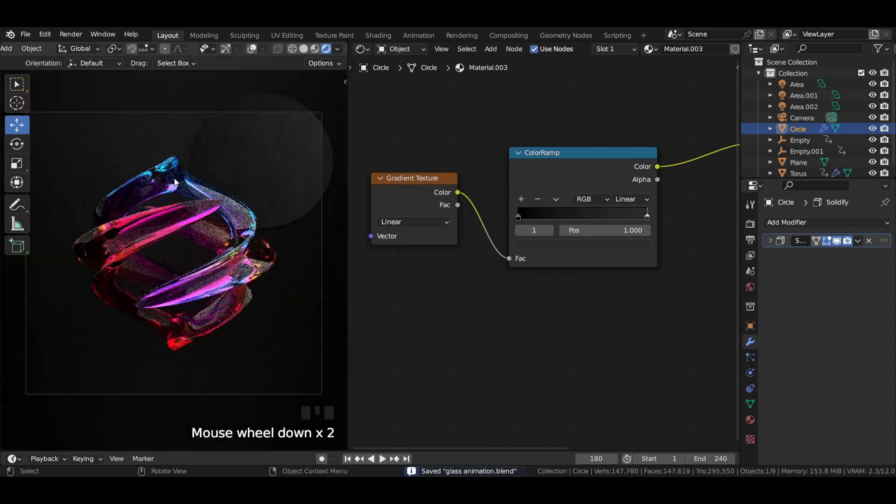
scroll(246, 188, "down", 2)
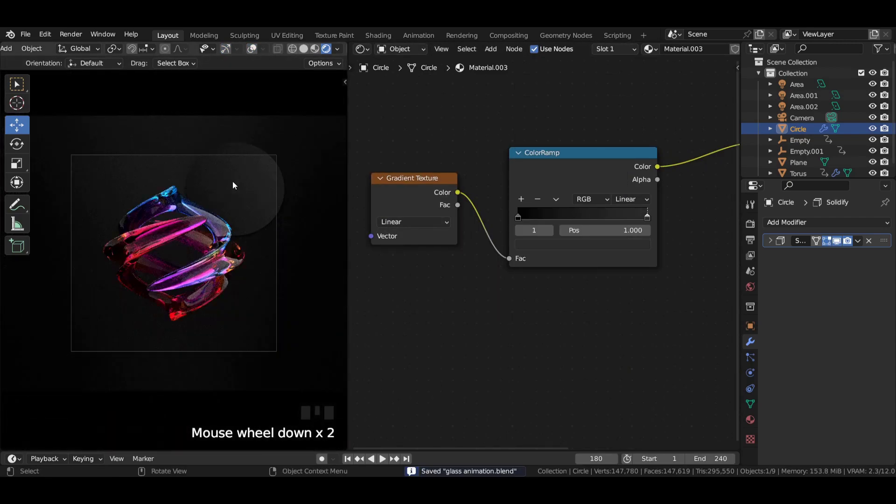
Make a linked duplicate of the disc and move it down and to the left
key("alt+d")
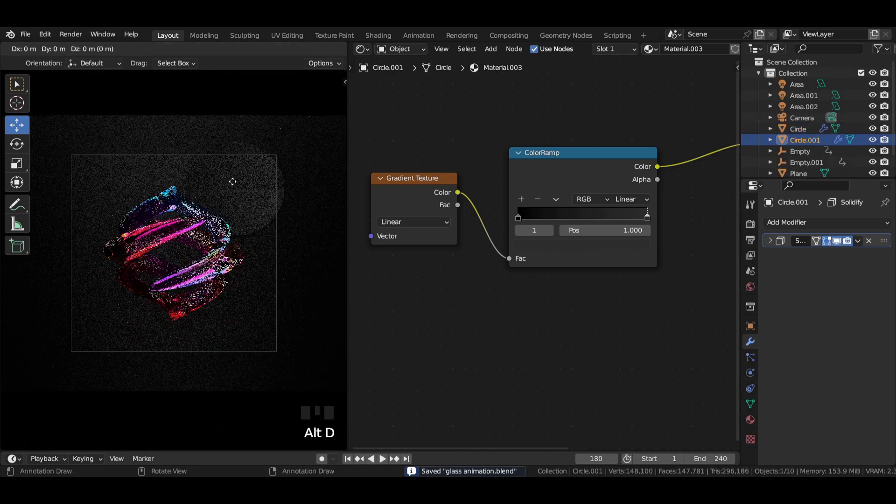
right_click(233, 181)
left_click(248, 48)
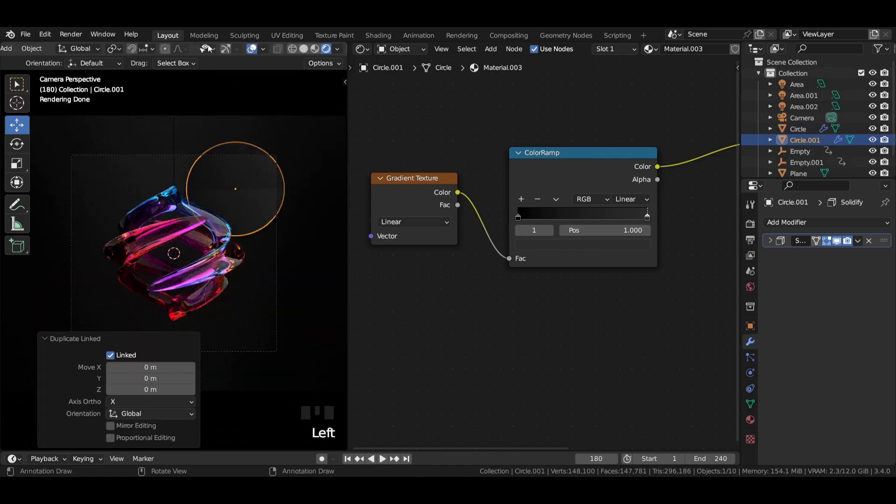
left_click_drag(238, 141, 238, 267)
left_click_drag(279, 314, 153, 326)
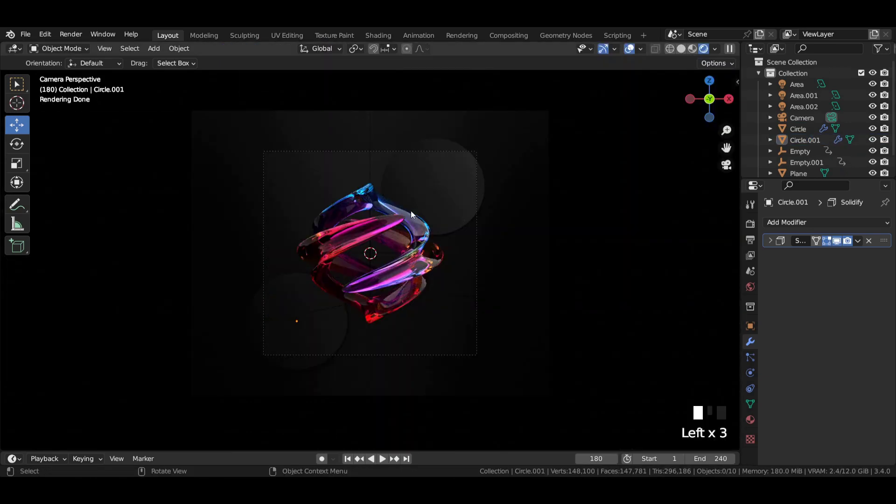
Draw a render region over the camera frame with Ctrl+B
key("ctrl+b")
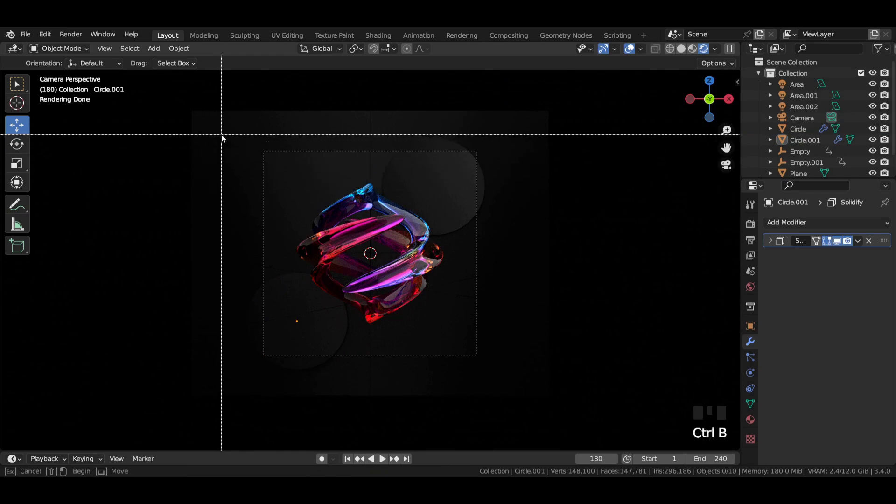
left_click_drag(223, 136, 495, 365)
scroll(496, 368, "up", 3)
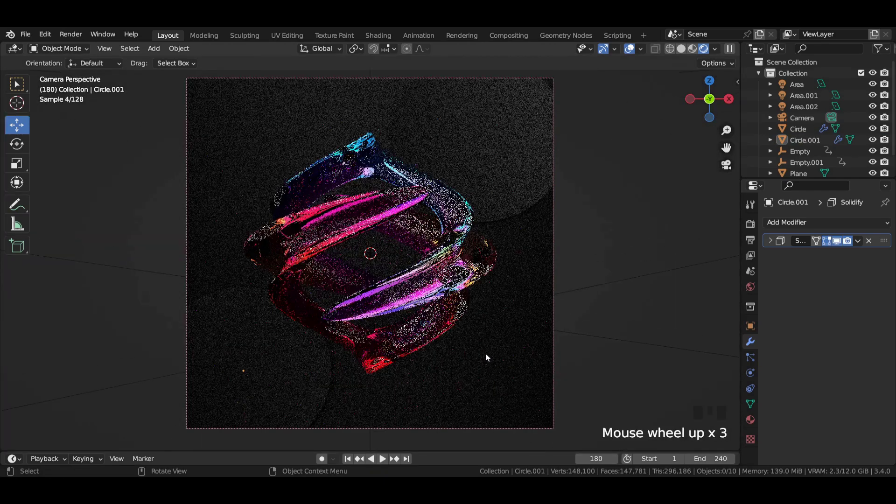
left_click(603, 49)
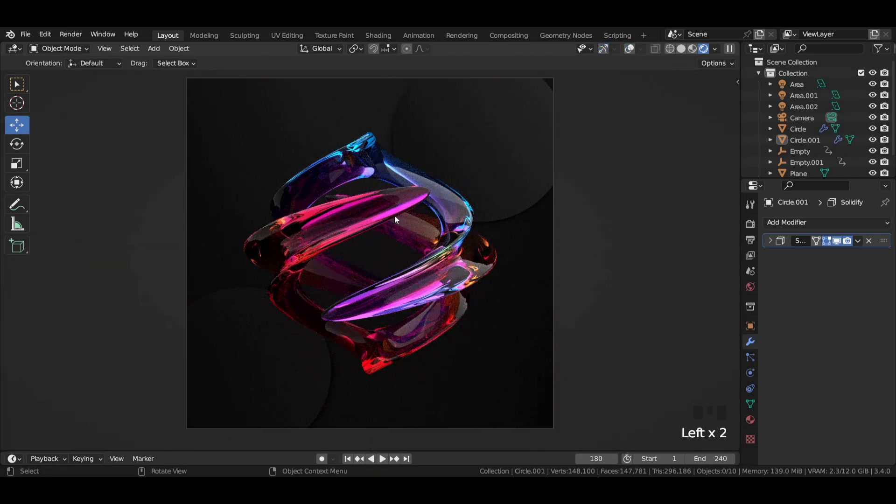